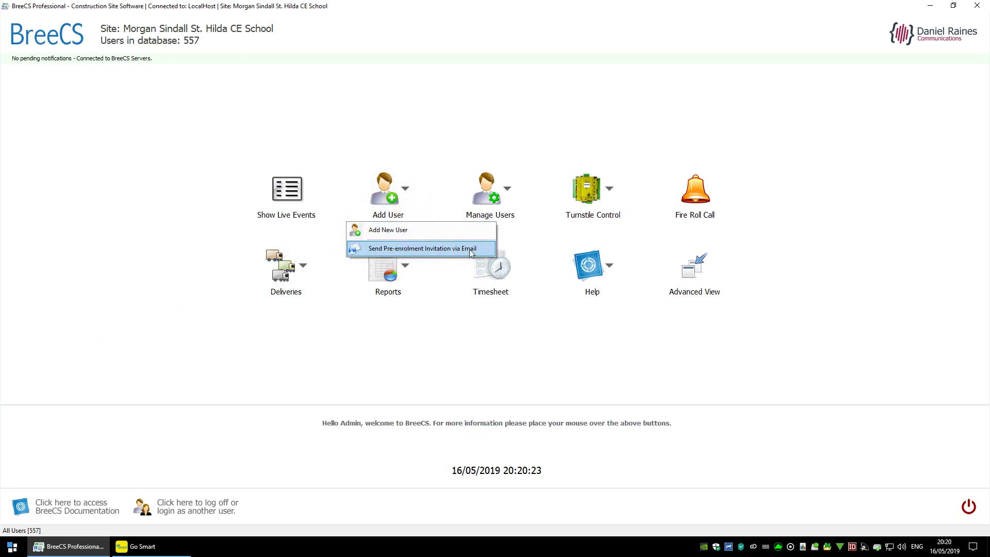
View the pre-enrolment email invitation form and close it without sending an invitation
{"action": "left_click", "coordinate": [469, 249]}
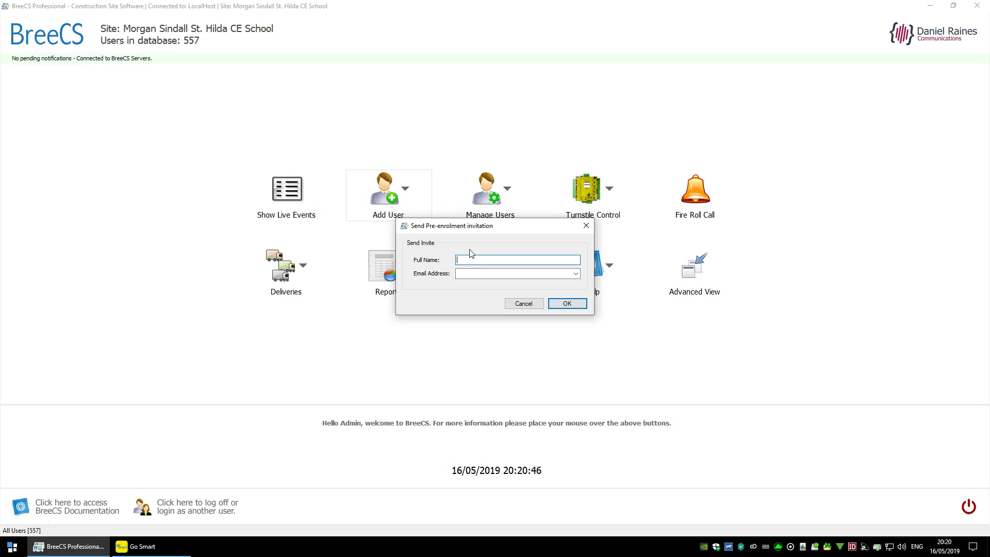
{"action": "left_click", "coordinate": [524, 305]}
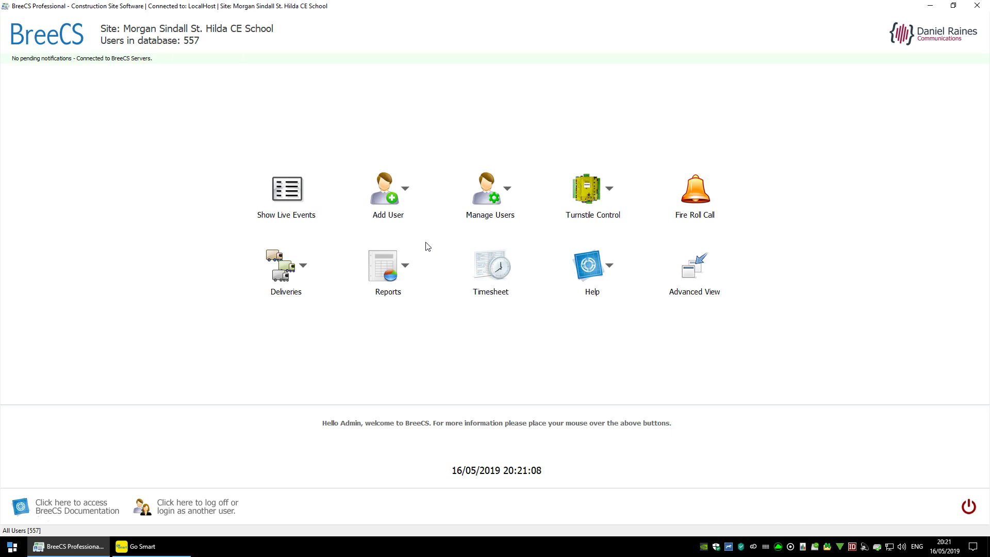
Start a new user record and activate its card number field without entering a number
{"action": "left_click", "coordinate": [397, 198]}
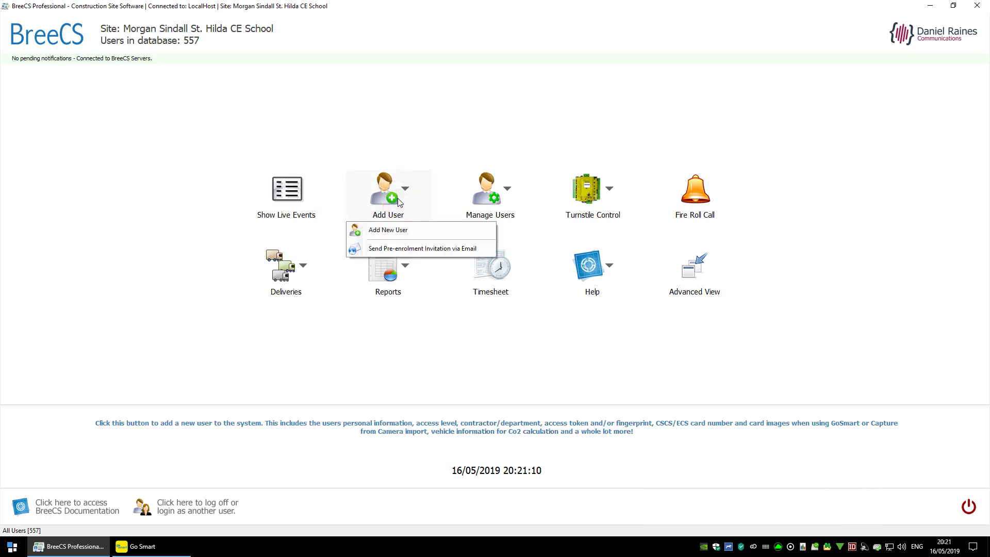
{"action": "left_click", "coordinate": [441, 232]}
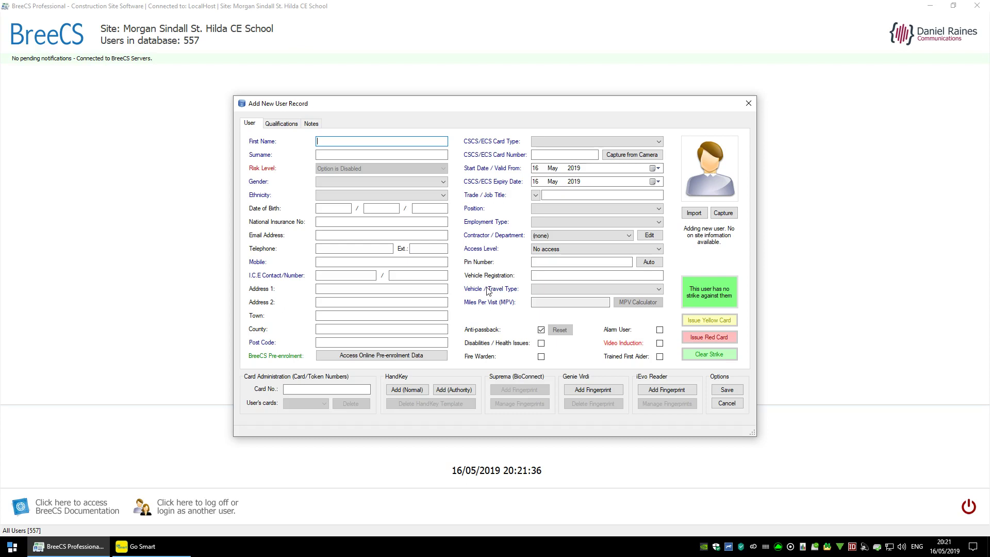
{"action": "left_click", "coordinate": [296, 390]}
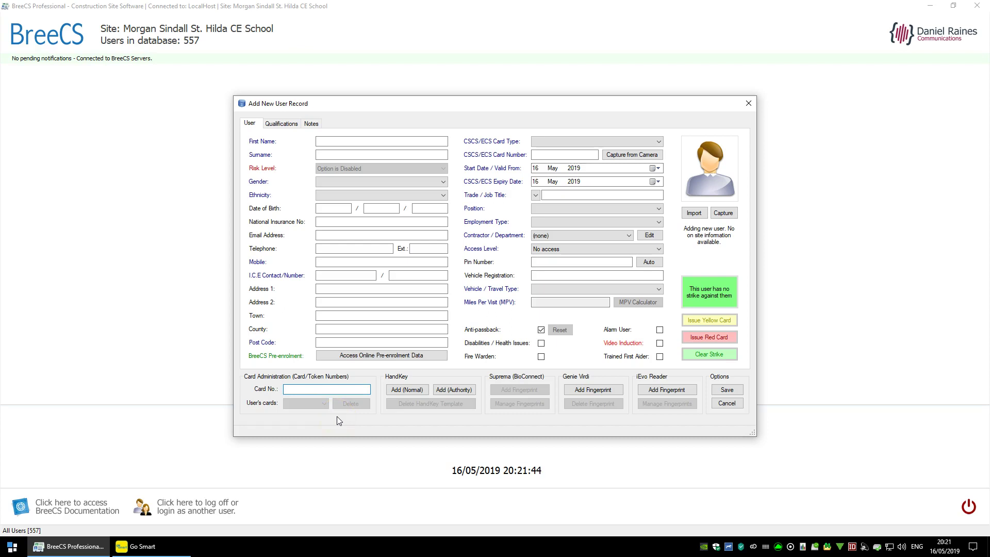
{"action": "left_click", "coordinate": [336, 389]}
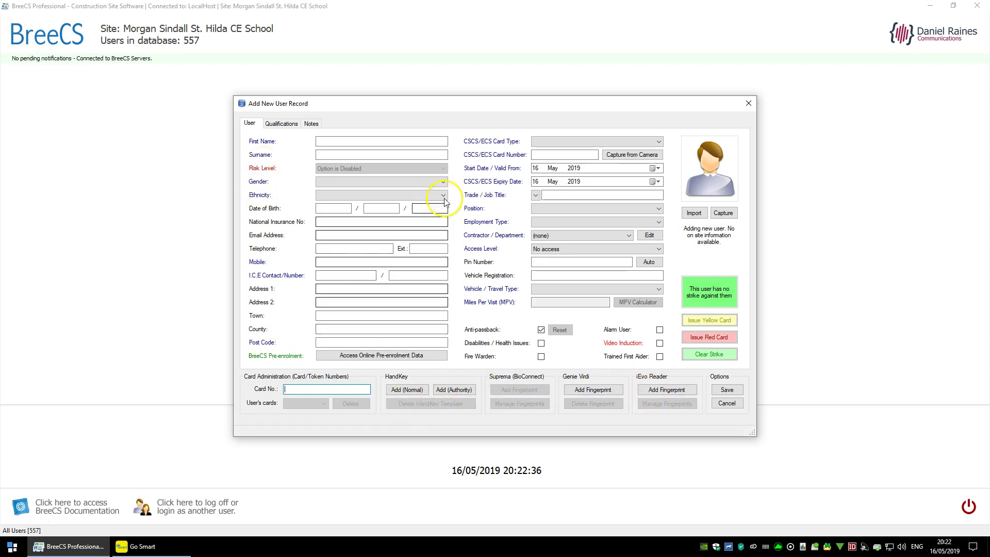
Request an iEvo Reader fingerprint enrolment for the new user and acknowledge the notice
{"action": "left_click", "coordinate": [673, 387]}
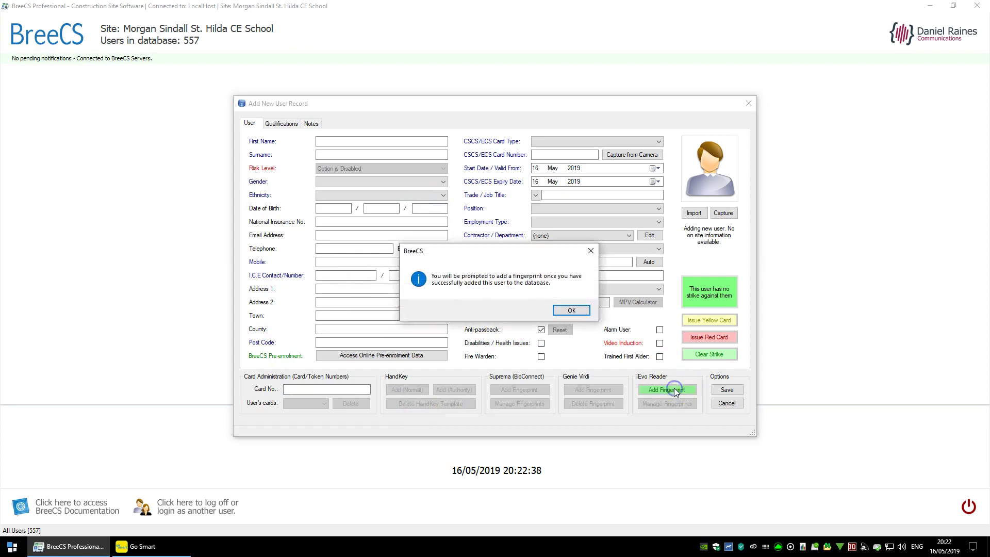
{"action": "left_click", "coordinate": [563, 311]}
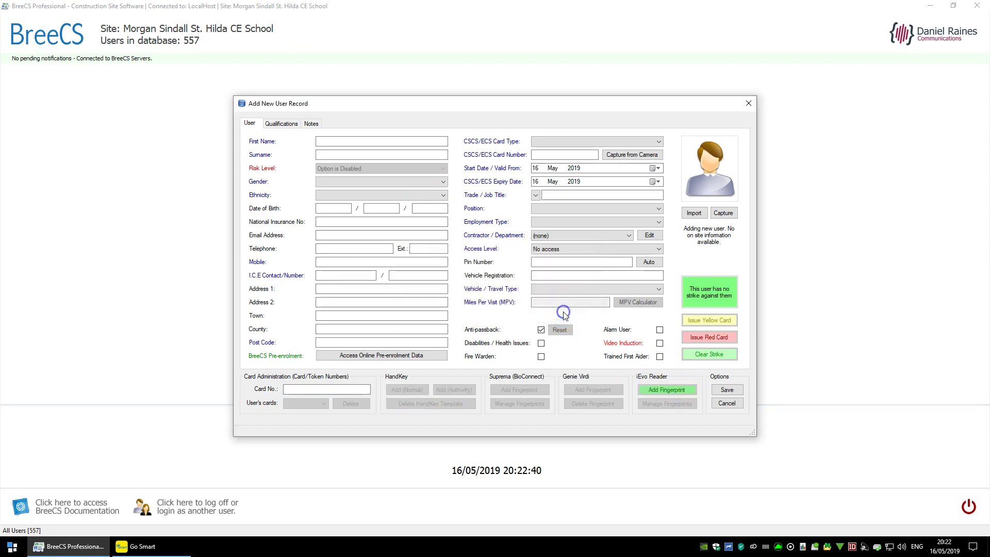
{"action": "left_click", "coordinate": [721, 389]}
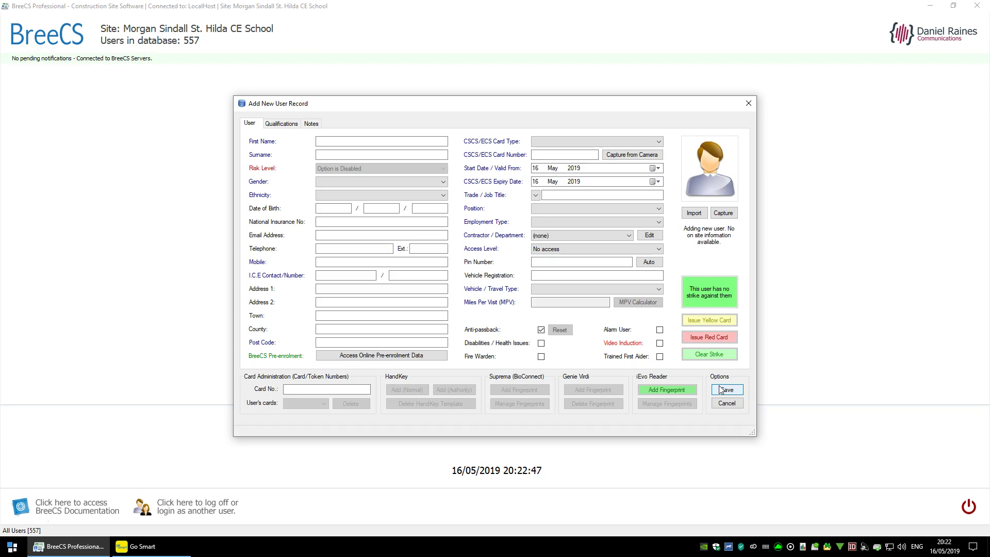
Open the online pre-enrolment data from the new user record
{"action": "left_click", "coordinate": [359, 355]}
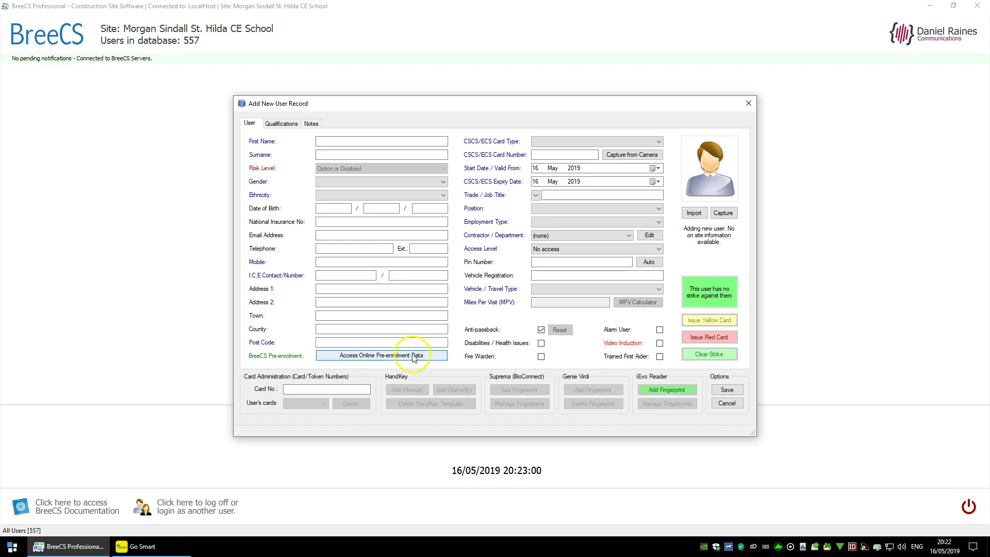
{"action": "left_click", "coordinate": [430, 357]}
{"action": "left_click", "coordinate": [430, 356]}
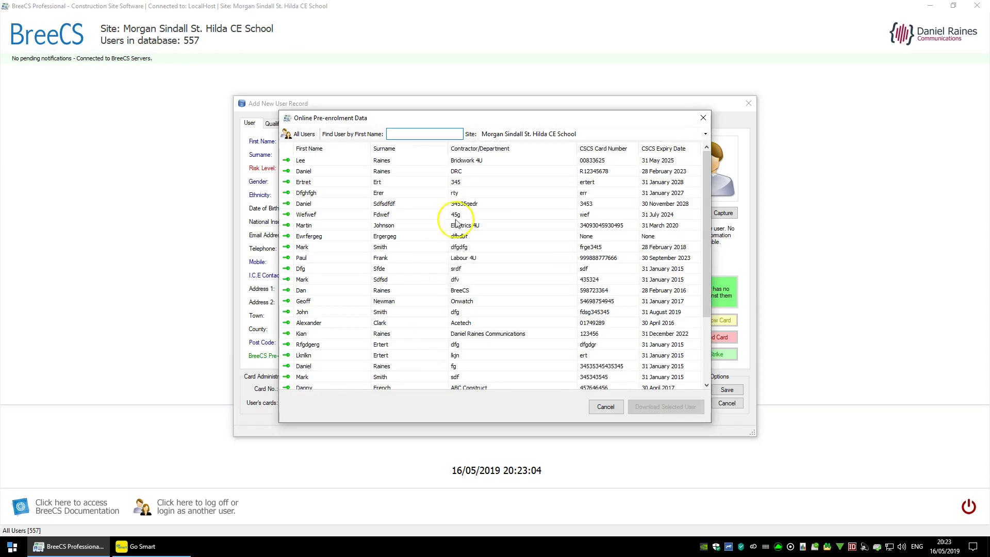
Examine the pre-enrolled users for Morgan Sindall St. Hilda CE School and the sites available for filtering
{"action": "left_click", "coordinate": [641, 183]}
{"action": "scroll", "coordinate": [648, 249], "scroll_direction": "down", "scroll_amount": 3}
{"action": "scroll", "coordinate": [648, 250], "scroll_direction": "up", "scroll_amount": 3}
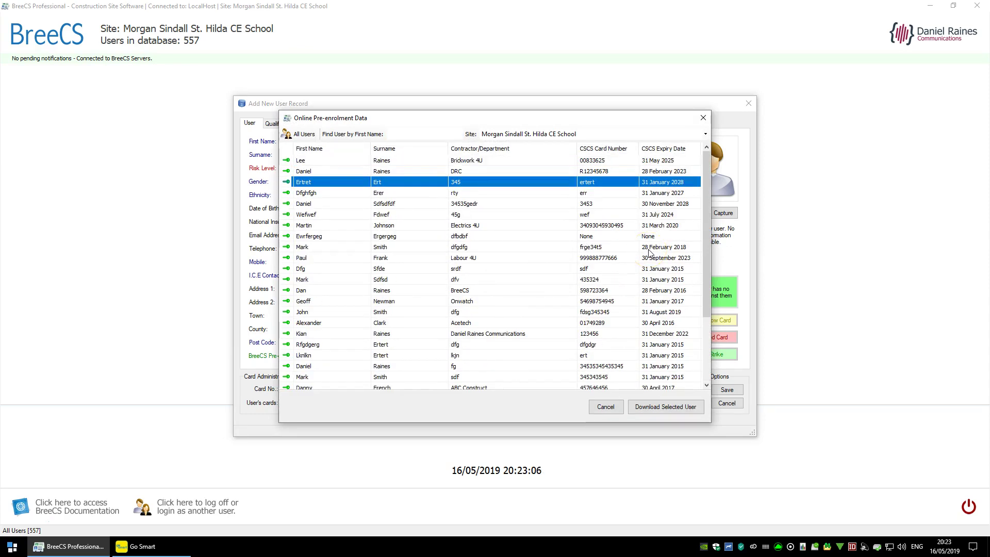
{"action": "left_click", "coordinate": [365, 162]}
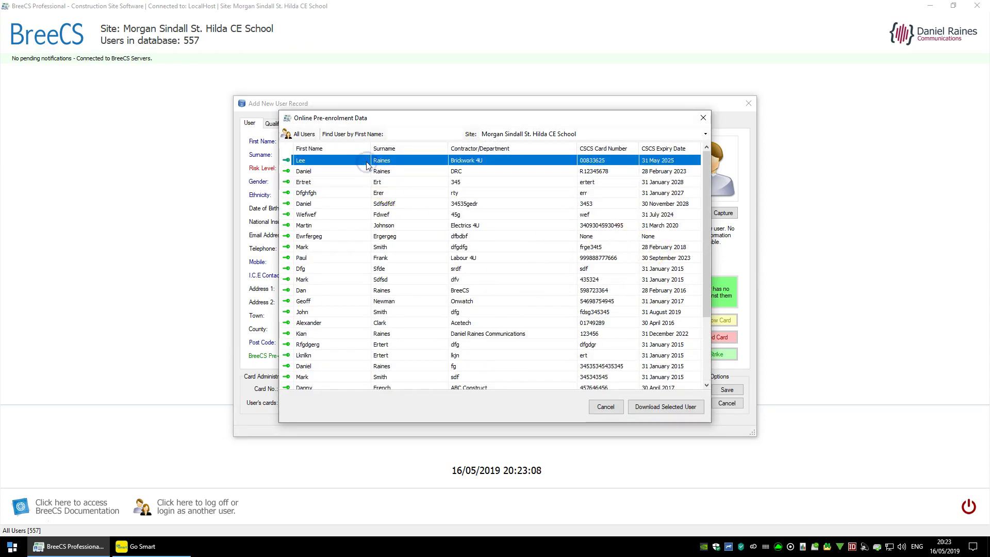
{"action": "left_click", "coordinate": [475, 193]}
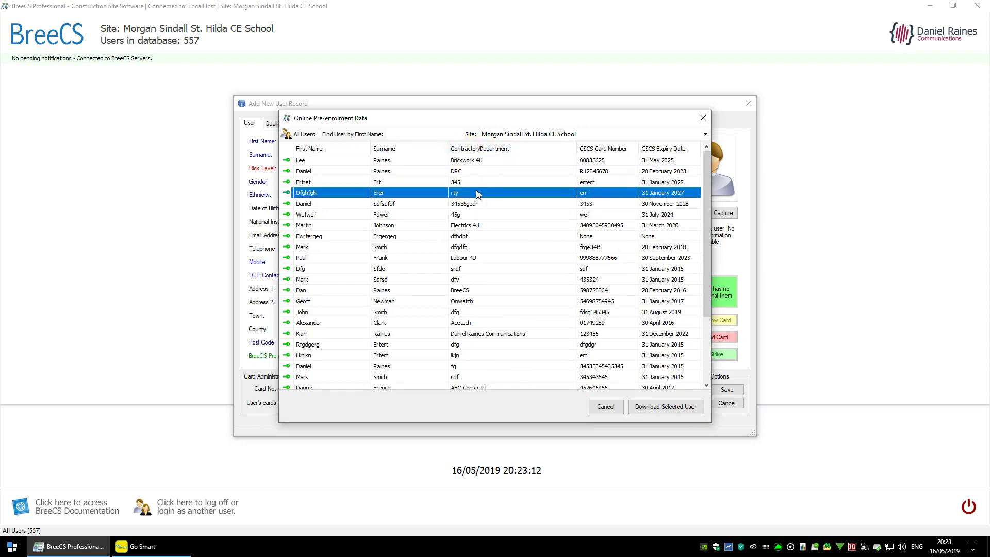
{"action": "left_click", "coordinate": [704, 134]}
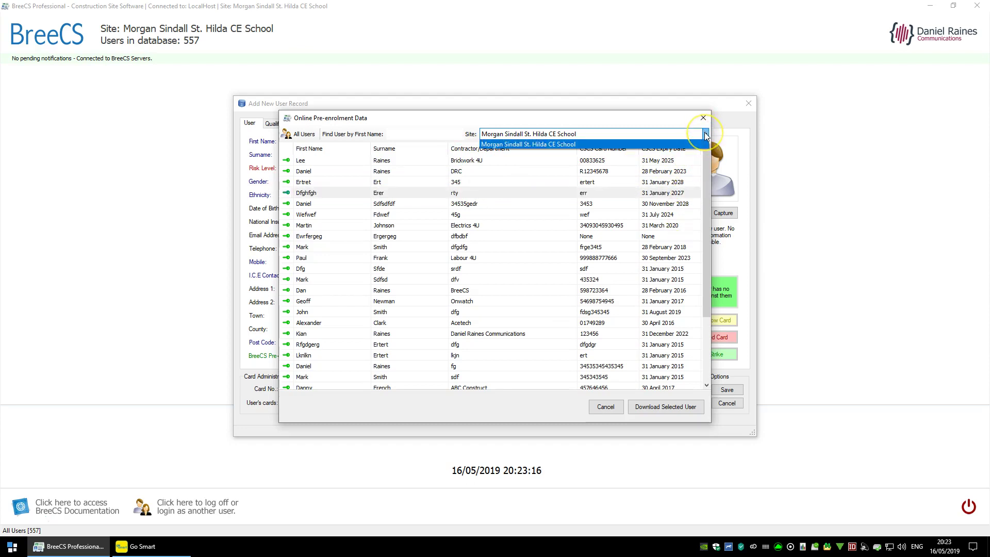
{"action": "left_click", "coordinate": [704, 135]}
{"action": "left_click", "coordinate": [489, 204]}
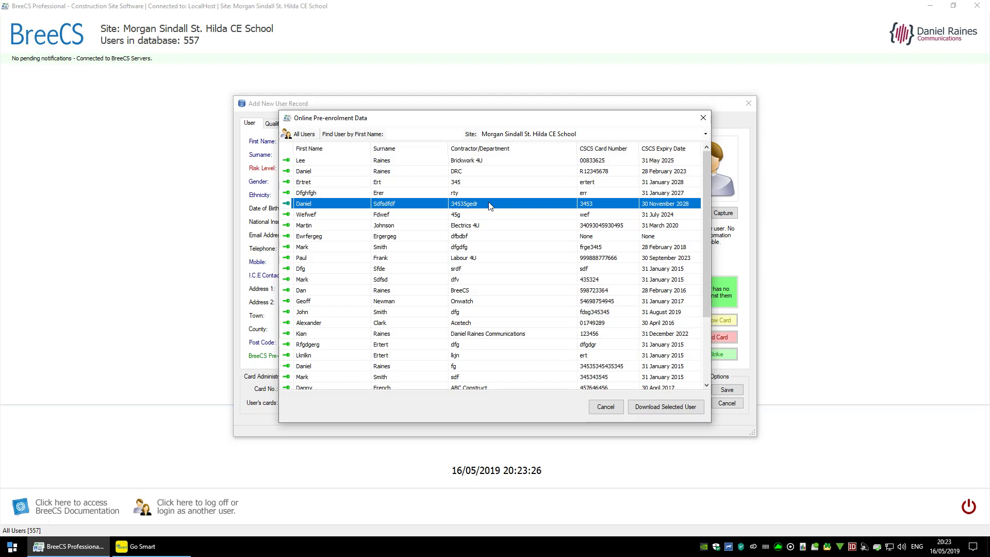
{"action": "left_click", "coordinate": [639, 134]}
{"action": "left_click", "coordinate": [629, 142]}
{"action": "left_click", "coordinate": [457, 268]}
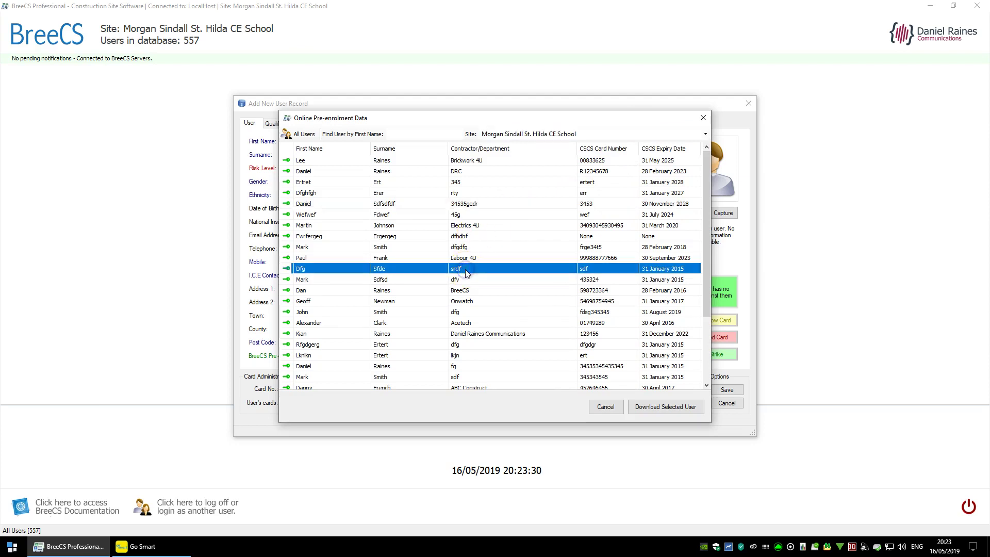
{"action": "left_click", "coordinate": [657, 408]}
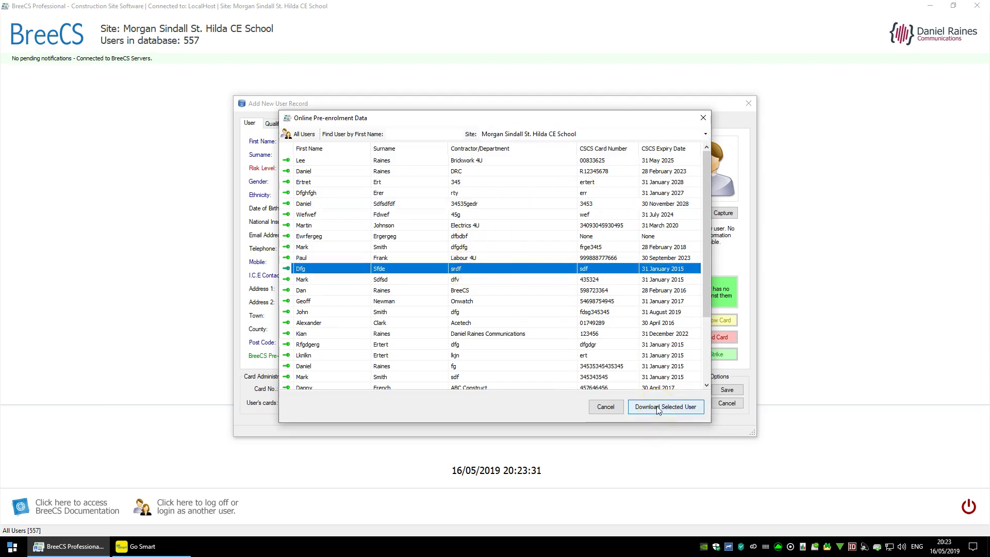
Filter the pre-enrolled users by the person's first name and download the matching user from contractor DRC
{"action": "left_click", "coordinate": [404, 134]}
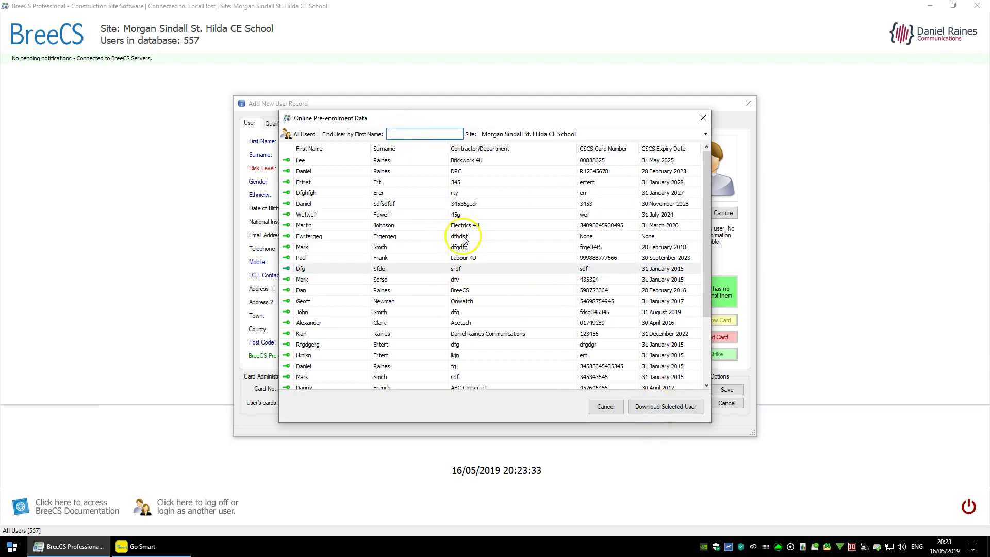
{"action": "type", "text": "daniel"}
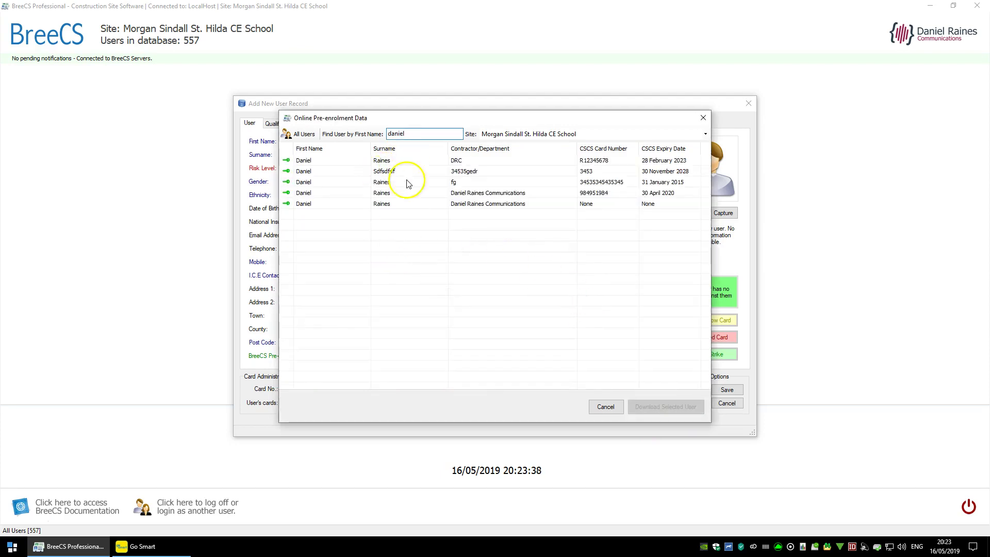
{"action": "left_click", "coordinate": [308, 161]}
{"action": "left_click", "coordinate": [665, 407]}
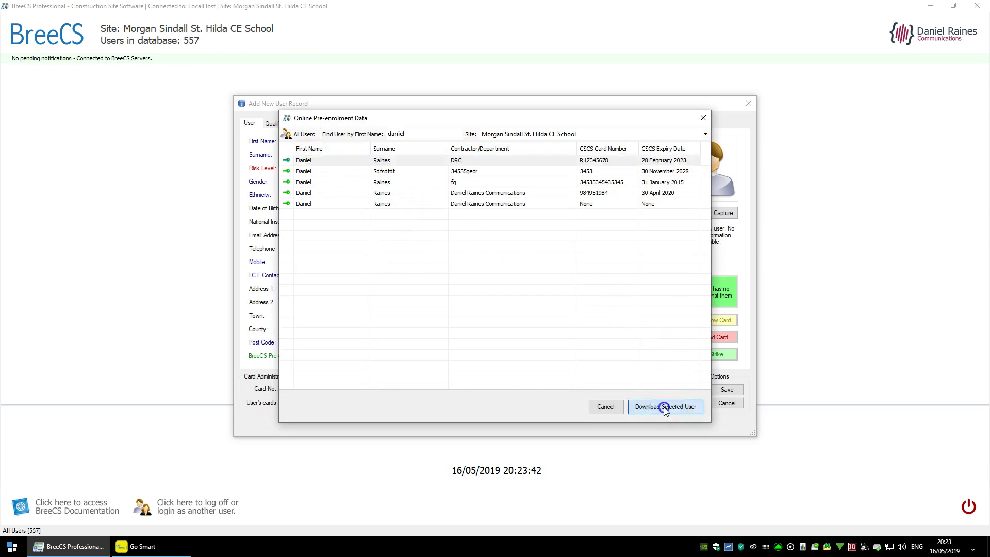
Review the SMSTS qualification imported with the downloaded user, then save the user record
{"action": "mouse_move", "coordinate": [489, 252]}
{"action": "left_mouse_down"}
{"action": "mouse_move", "coordinate": [466, 260]}
{"action": "mouse_move", "coordinate": [497, 234]}
{"action": "left_mouse_up"}
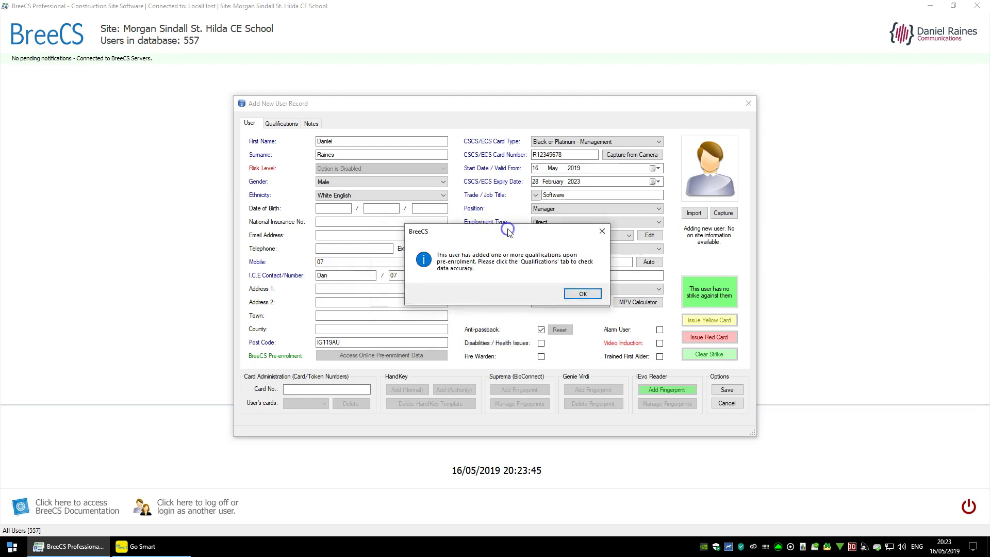
{"action": "left_click", "coordinate": [584, 294]}
{"action": "left_click", "coordinate": [286, 126]}
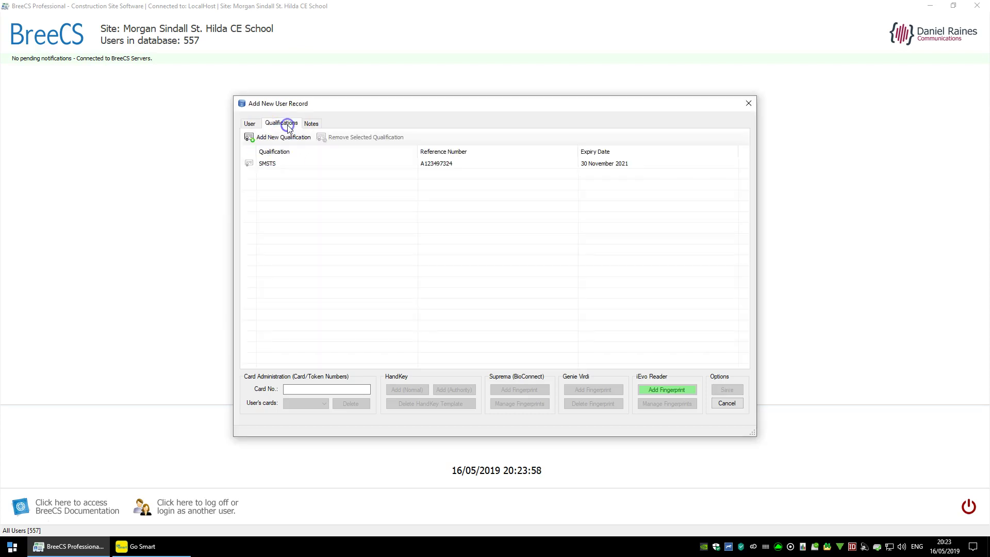
{"action": "left_click", "coordinate": [271, 164]}
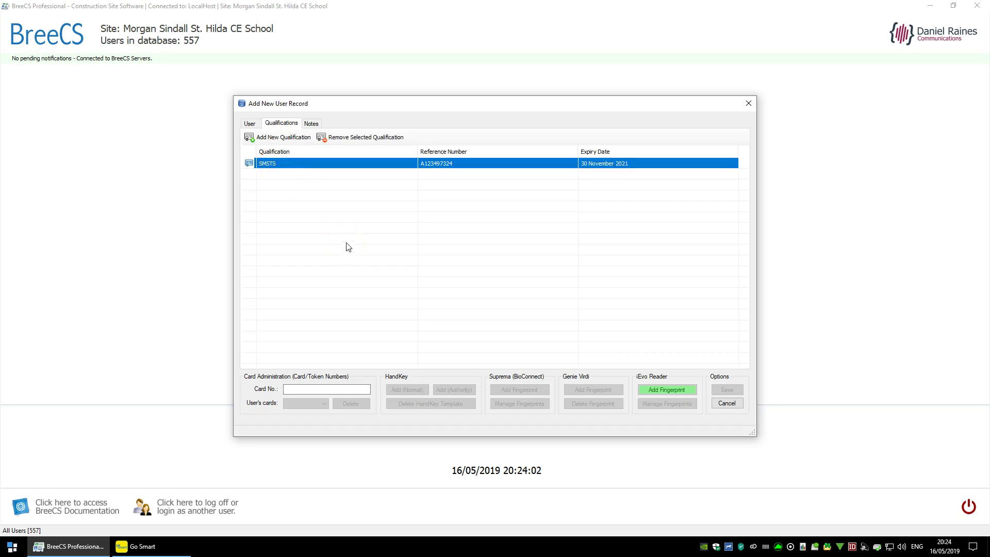
{"action": "left_click", "coordinate": [436, 172]}
{"action": "left_click", "coordinate": [622, 168]}
{"action": "left_click", "coordinate": [249, 124]}
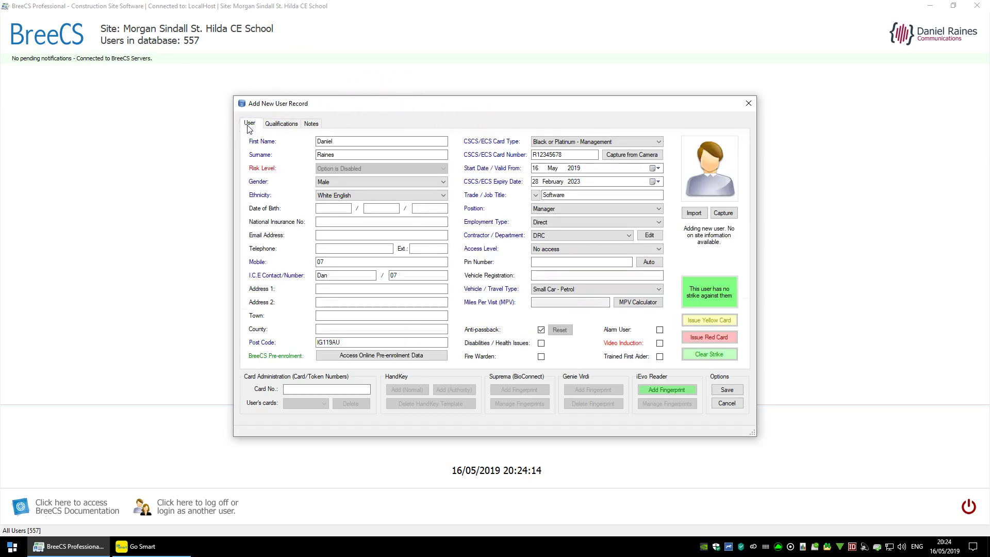
{"action": "left_click", "coordinate": [726, 390]}
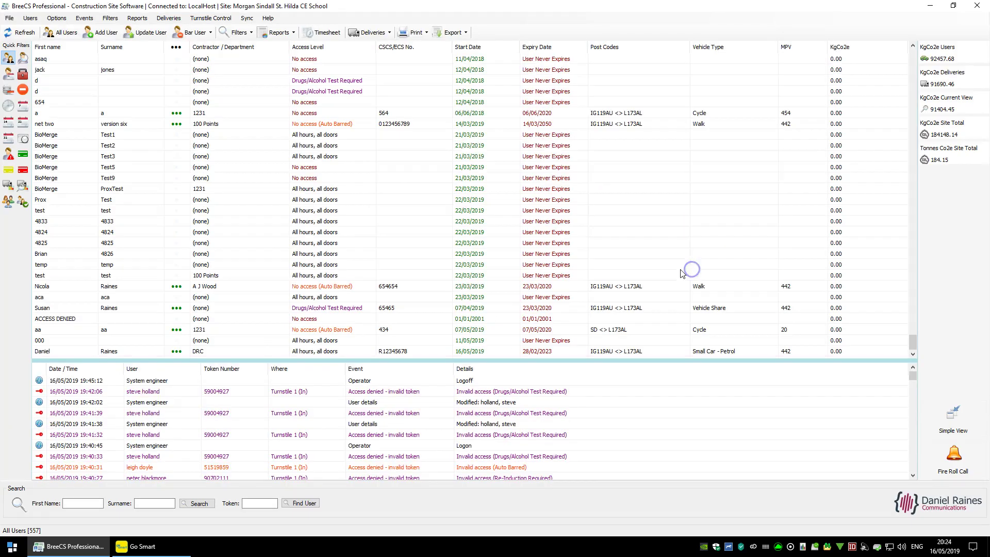
Disable SSSTS and SMSTS qualifications enforcement and return to the simple view
{"action": "left_click", "coordinate": [56, 18]}
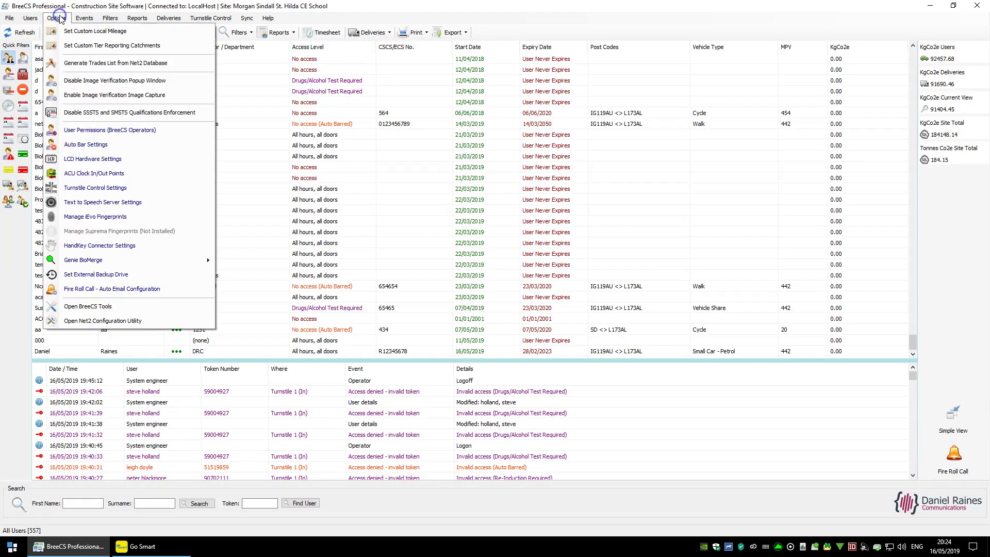
{"action": "left_click", "coordinate": [91, 114]}
{"action": "key", "text": "Return"}
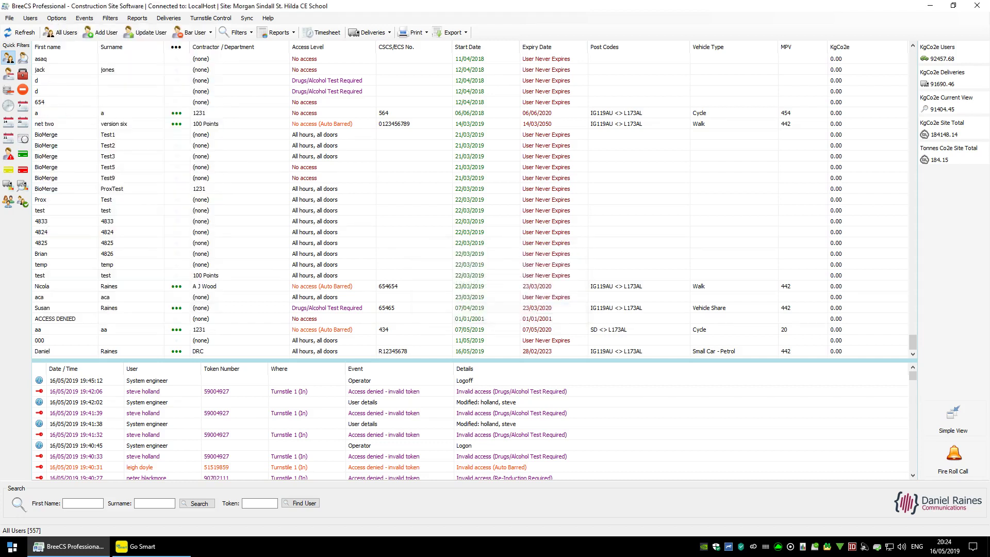
{"action": "left_click", "coordinate": [942, 417]}
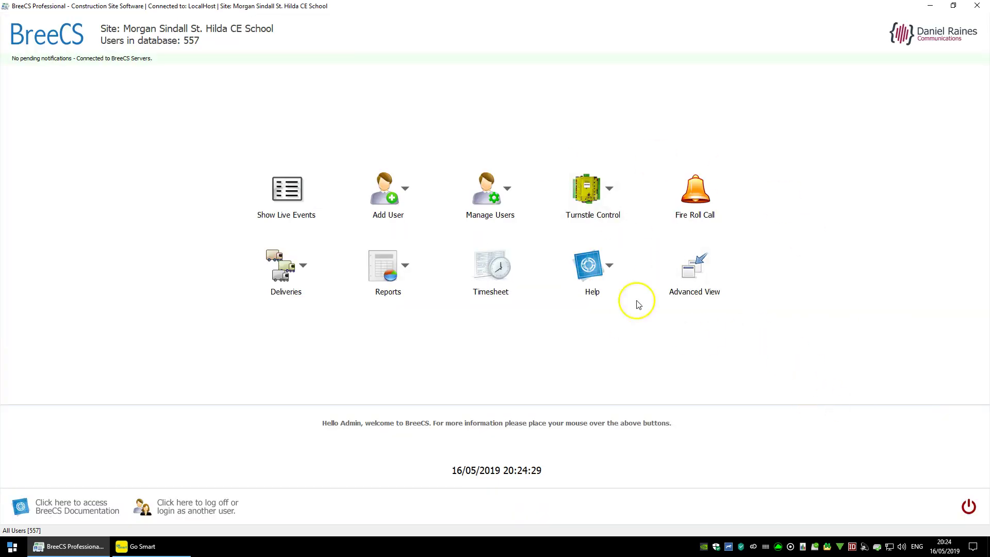
Enable SSSTS and SMSTS qualifications enforcement from the advanced view and return to the simple view
{"action": "left_click", "coordinate": [686, 275]}
{"action": "left_click", "coordinate": [58, 19]}
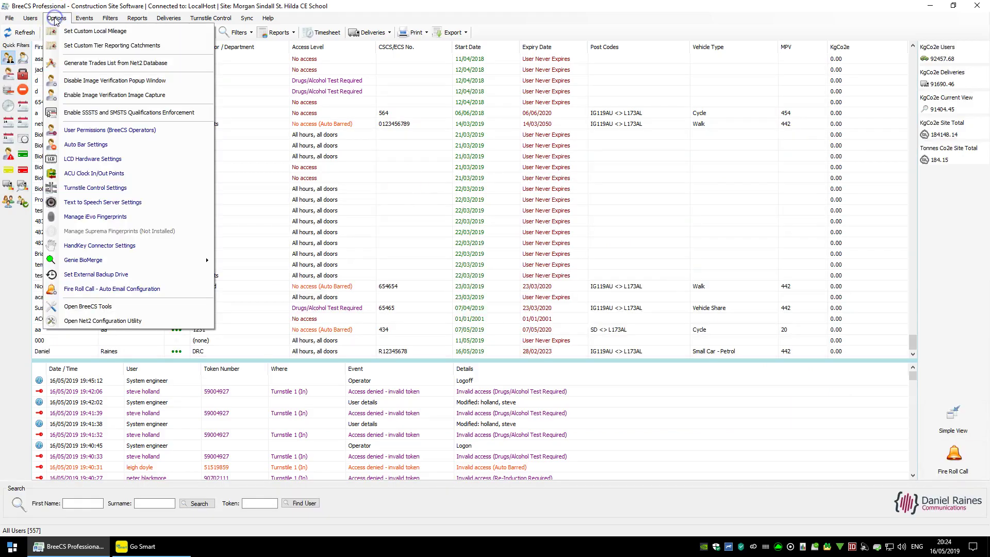
{"action": "left_click", "coordinate": [91, 115]}
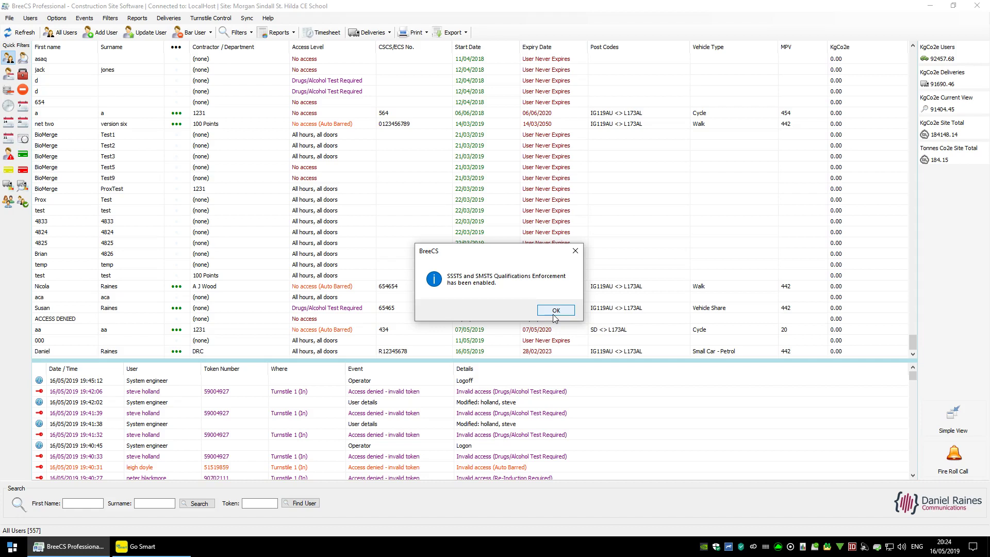
{"action": "left_click", "coordinate": [554, 311]}
{"action": "left_click", "coordinate": [946, 410]}
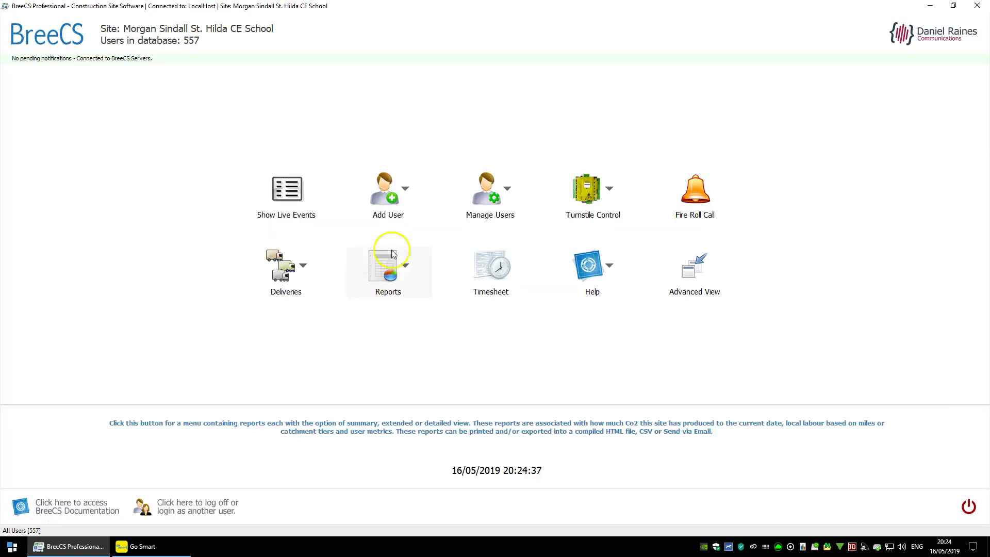
Start a new user record, filter the online pre-enrolment data by first name and download the matching user from contractor DRC
{"action": "left_click", "coordinate": [386, 195]}
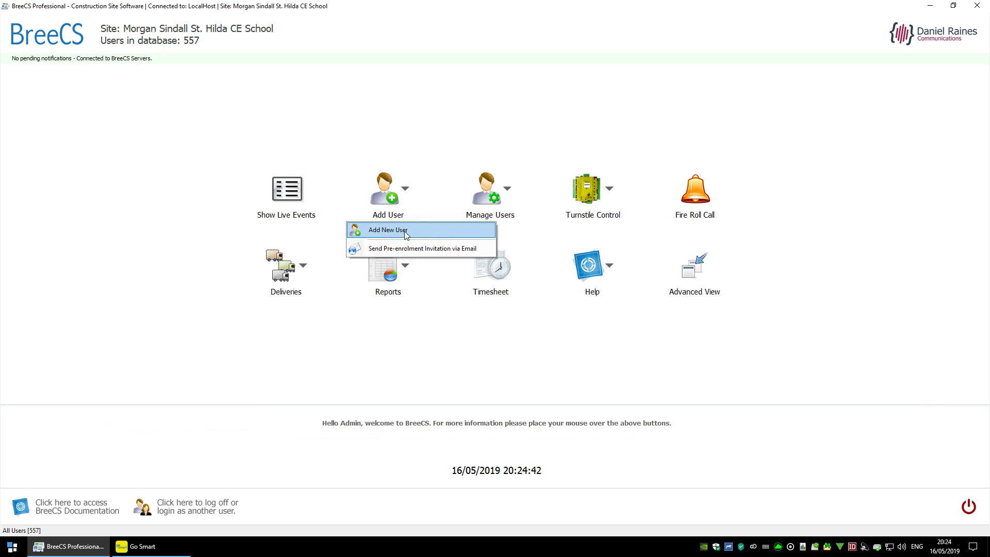
{"action": "left_click", "coordinate": [405, 233]}
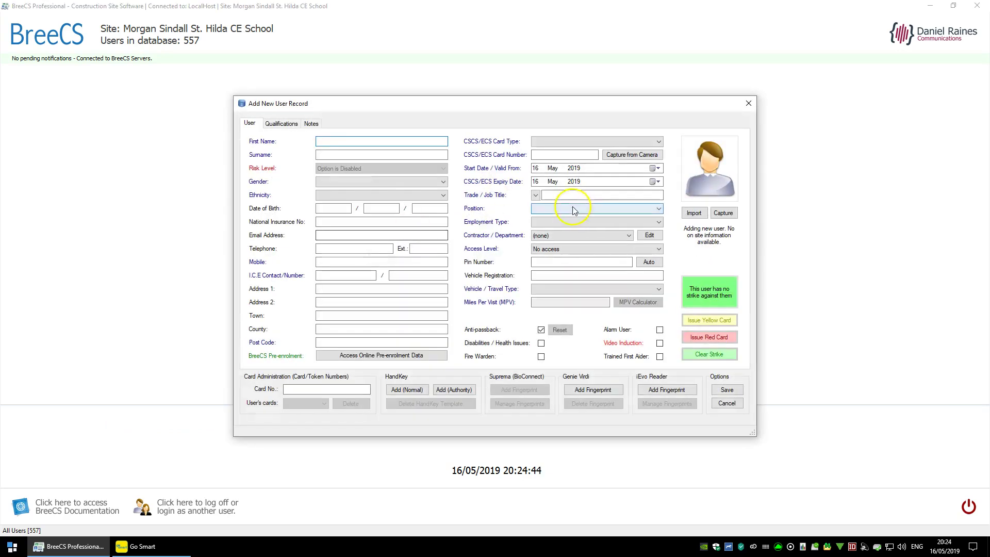
{"action": "left_click", "coordinate": [564, 209]}
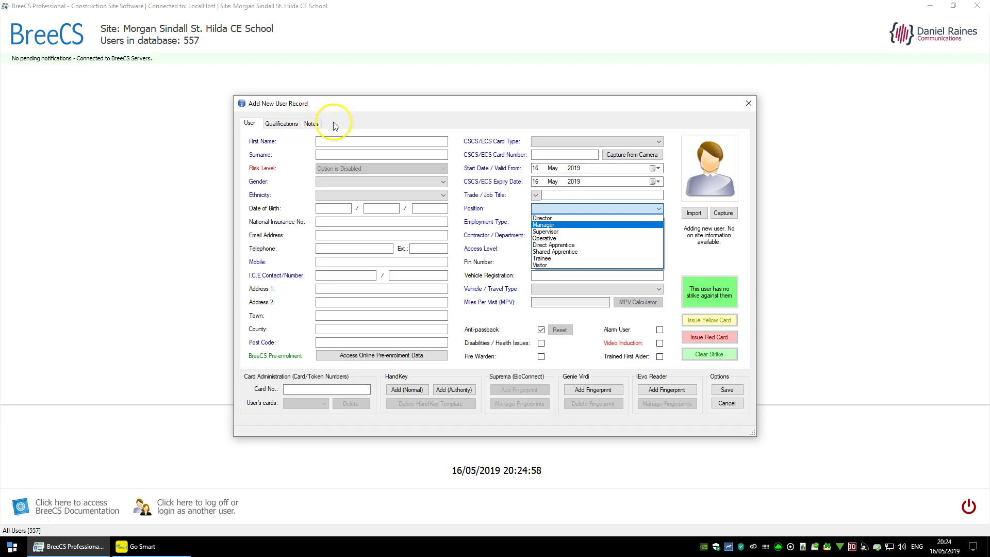
{"action": "left_click", "coordinate": [371, 358]}
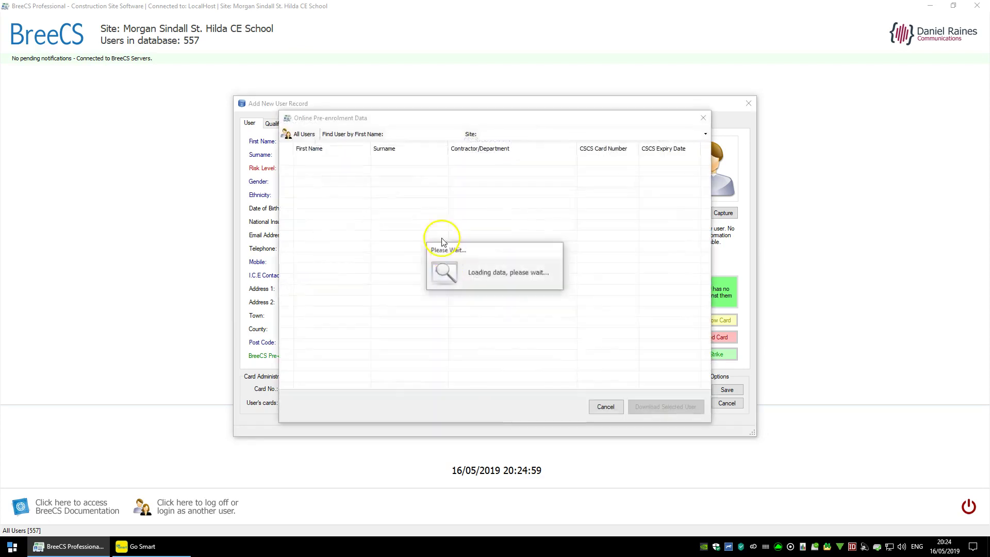
{"action": "type", "text": "daniel"}
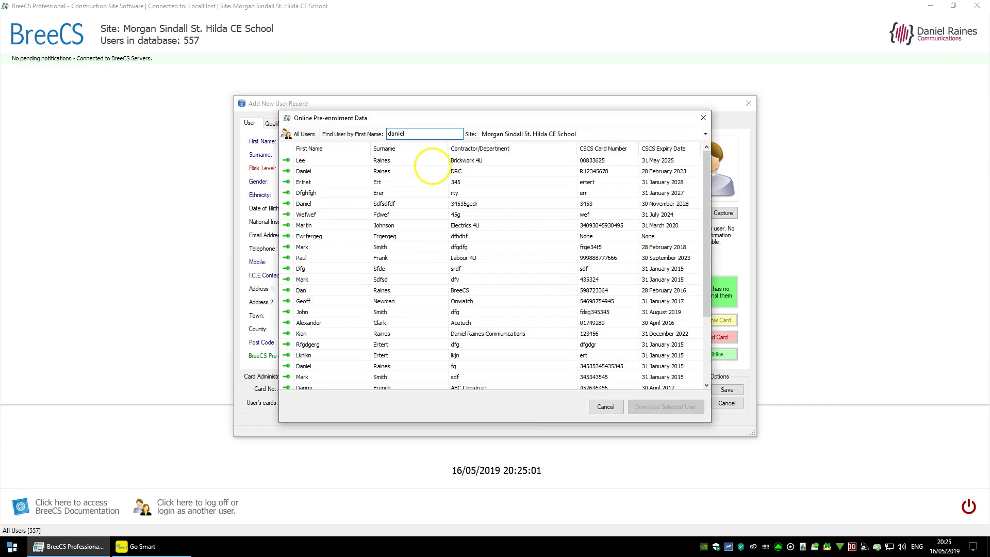
{"action": "double_click", "coordinate": [333, 161]}
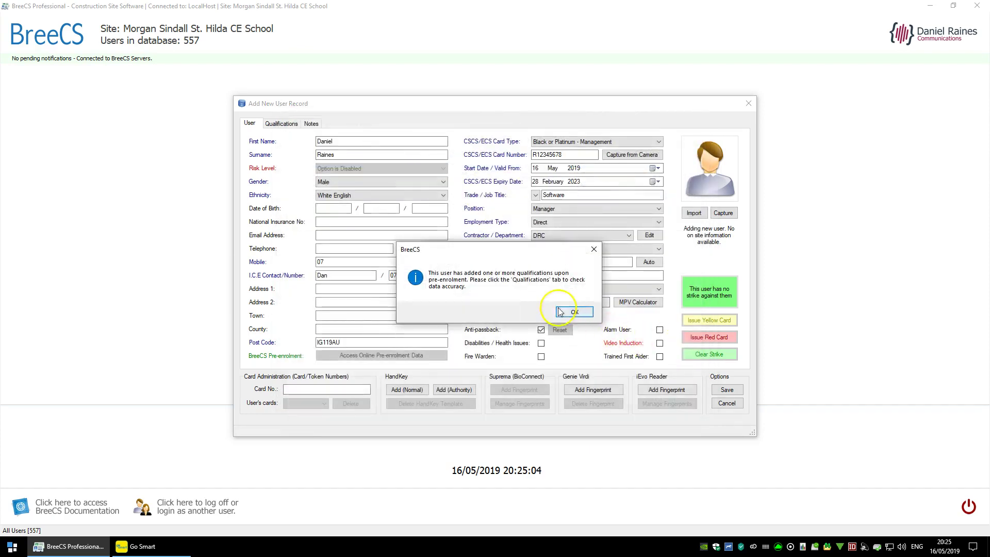
{"action": "left_click", "coordinate": [565, 311]}
Remove the SMSTS qualification from the downloaded user's record and return to the user's details
{"action": "left_click", "coordinate": [281, 122]}
{"action": "left_click", "coordinate": [310, 163]}
{"action": "left_click", "coordinate": [340, 137]}
{"action": "left_click", "coordinate": [533, 324]}
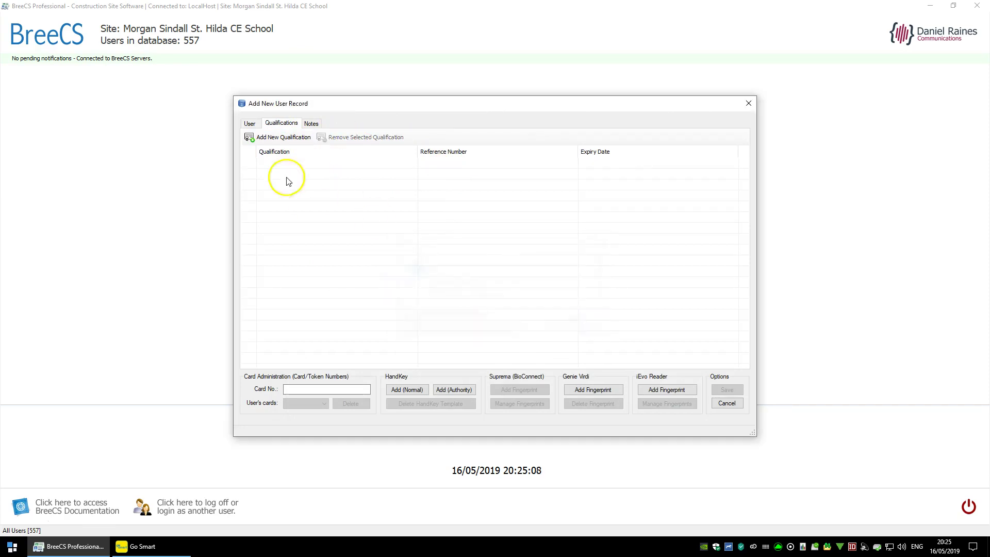
{"action": "left_click", "coordinate": [249, 123]}
Set the access level to All hours, all doors and add the calculated miles per visit to the record
{"action": "left_click", "coordinate": [570, 208]}
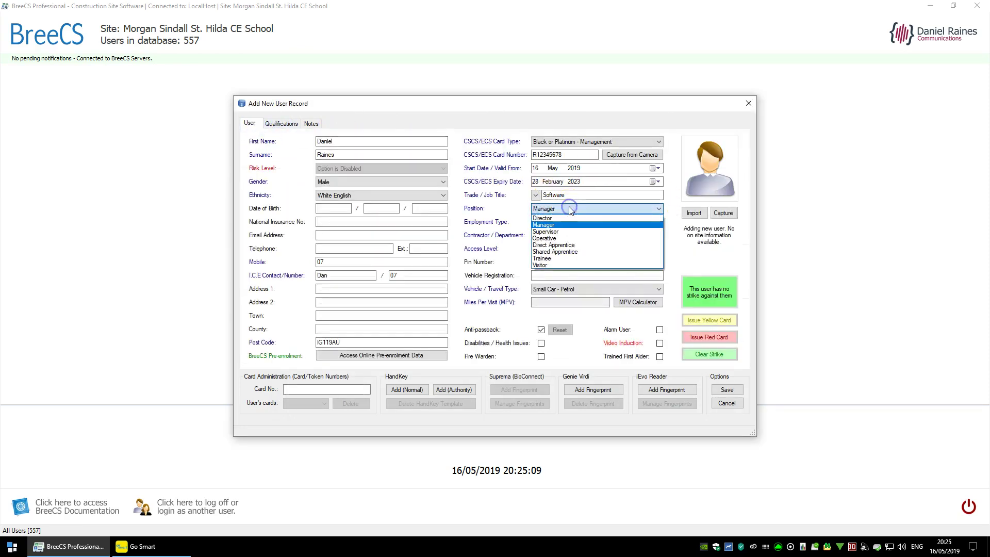
{"action": "left_click", "coordinate": [570, 209]}
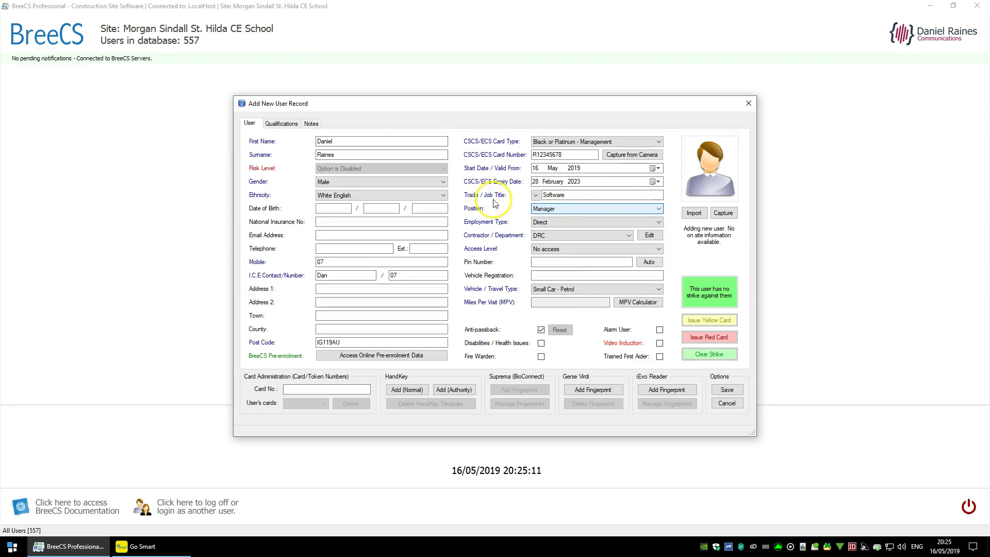
{"action": "left_click", "coordinate": [603, 222]}
{"action": "left_click", "coordinate": [574, 248]}
{"action": "left_click", "coordinate": [558, 261]}
{"action": "left_click", "coordinate": [630, 302]}
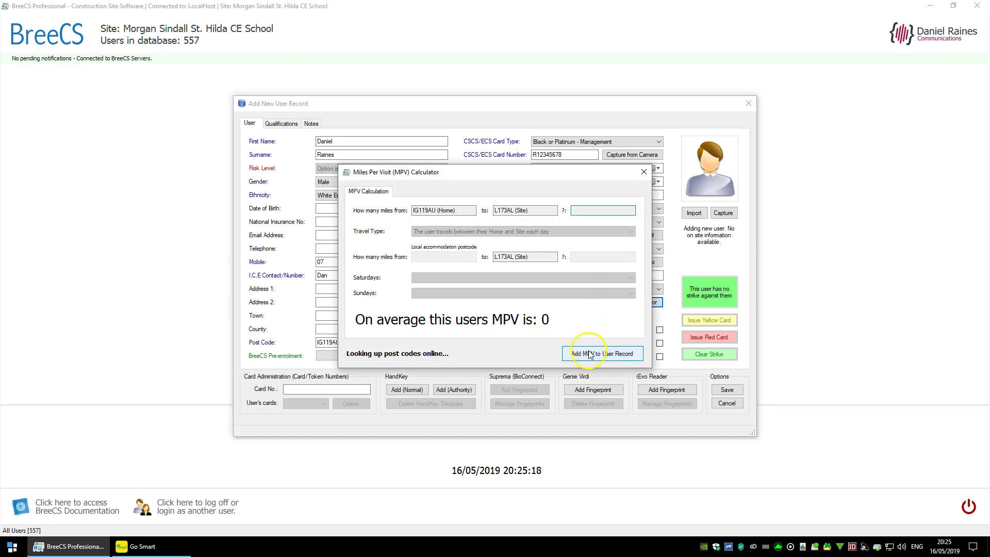
{"action": "left_click", "coordinate": [599, 356]}
Mark the video induction as completed and try to save the user record, responding to the SMSTS qualification request
{"action": "left_click", "coordinate": [734, 390]}
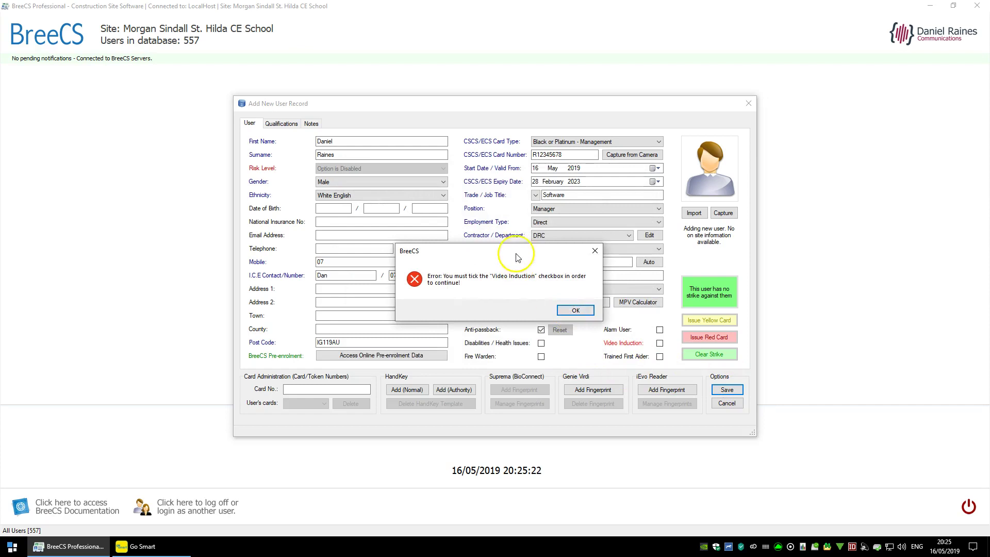
{"action": "left_click", "coordinate": [578, 309]}
{"action": "left_click", "coordinate": [659, 343]}
{"action": "left_click", "coordinate": [726, 390]}
{"action": "left_click_drag", "start_coordinate": [481, 249], "coordinate": [466, 228]}
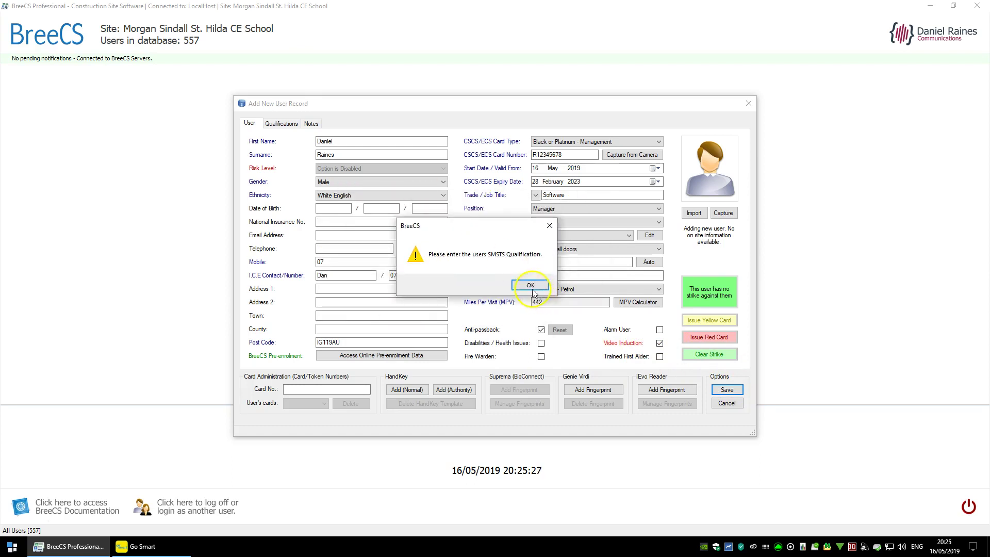
{"action": "left_click", "coordinate": [530, 286]}
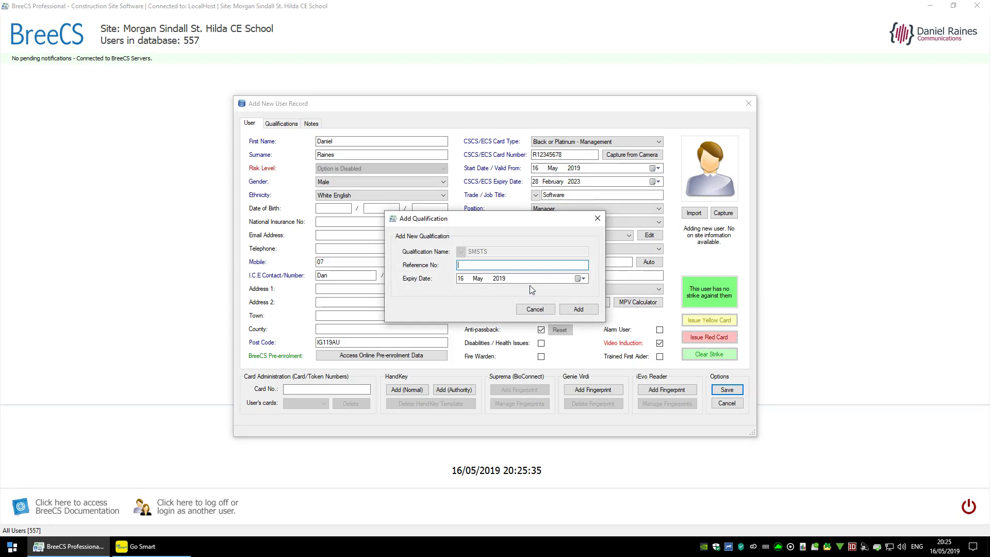
{"action": "left_click", "coordinate": [578, 309]}
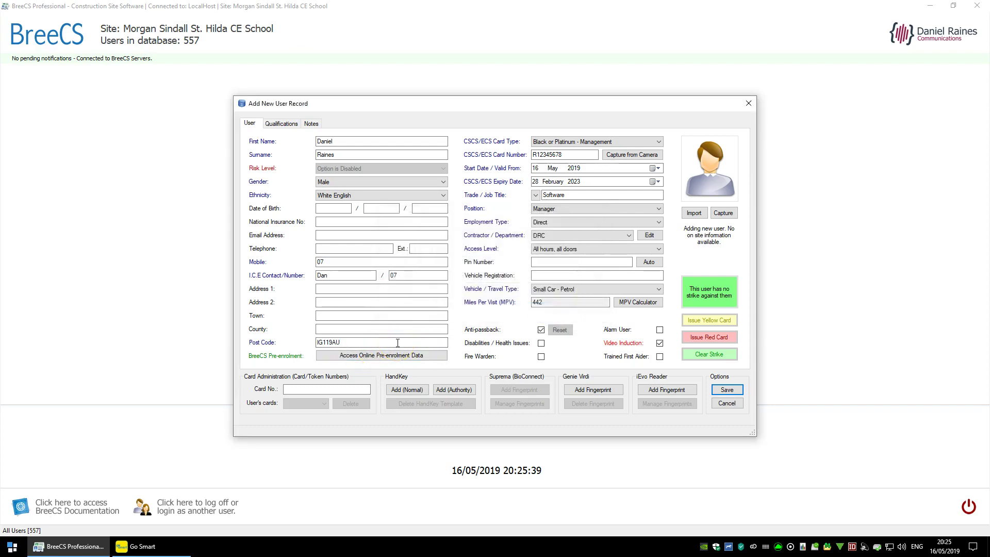
Examine how the home post code and vehicle type feed the home-to-site distance in the MPV calculator
{"action": "left_click_drag", "start_coordinate": [397, 343], "coordinate": [288, 348]}
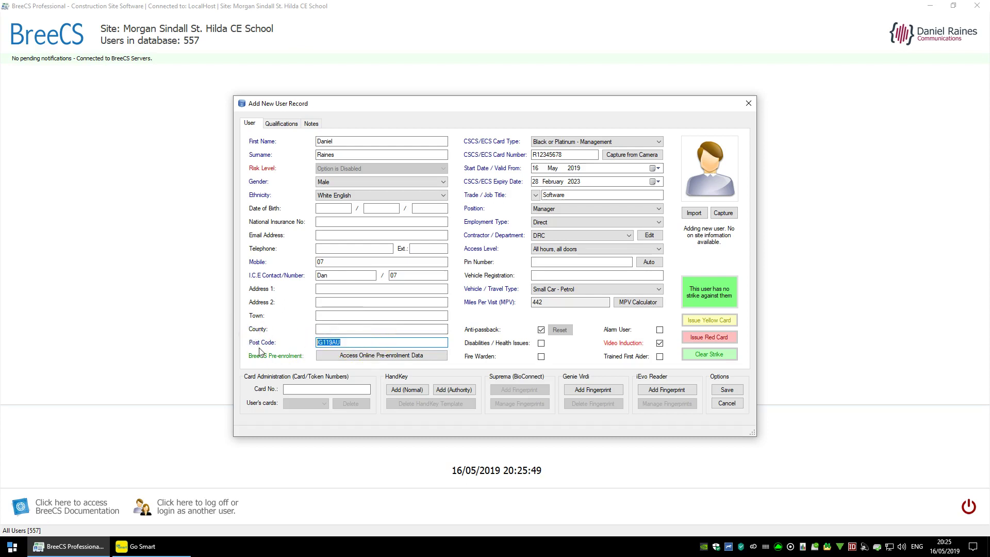
{"action": "left_click", "coordinate": [560, 288]}
{"action": "left_click", "coordinate": [562, 290]}
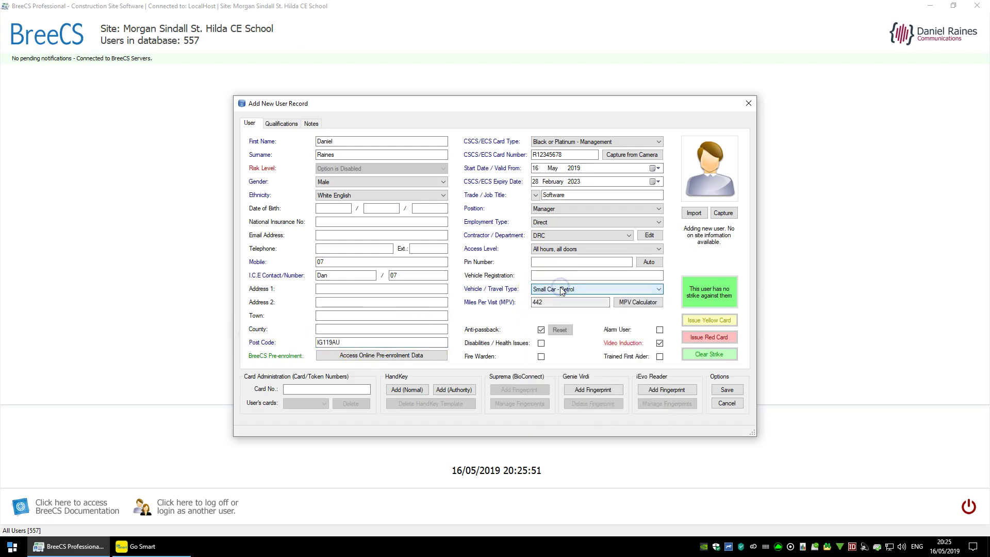
{"action": "left_click", "coordinate": [647, 303]}
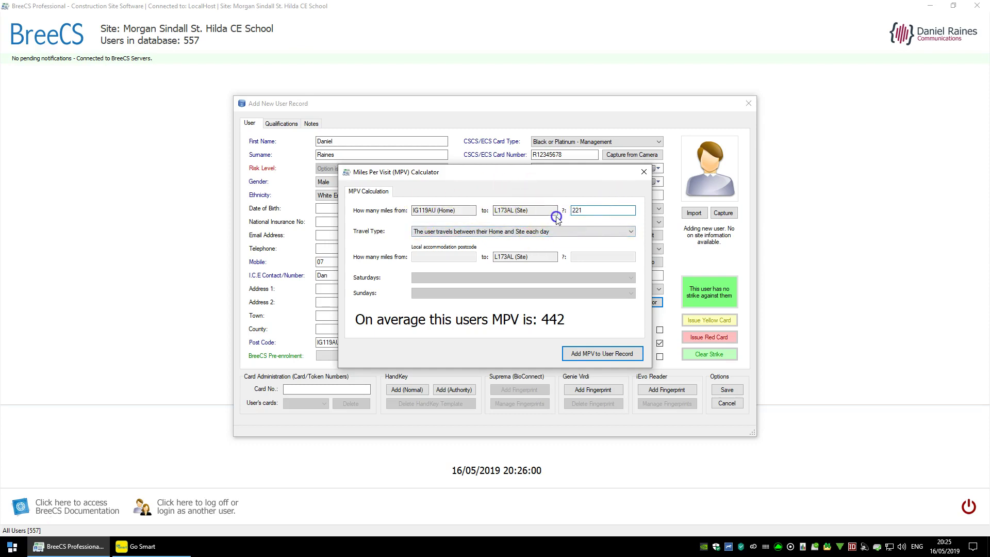
{"action": "double_click", "coordinate": [591, 208]}
{"action": "left_click", "coordinate": [639, 176]}
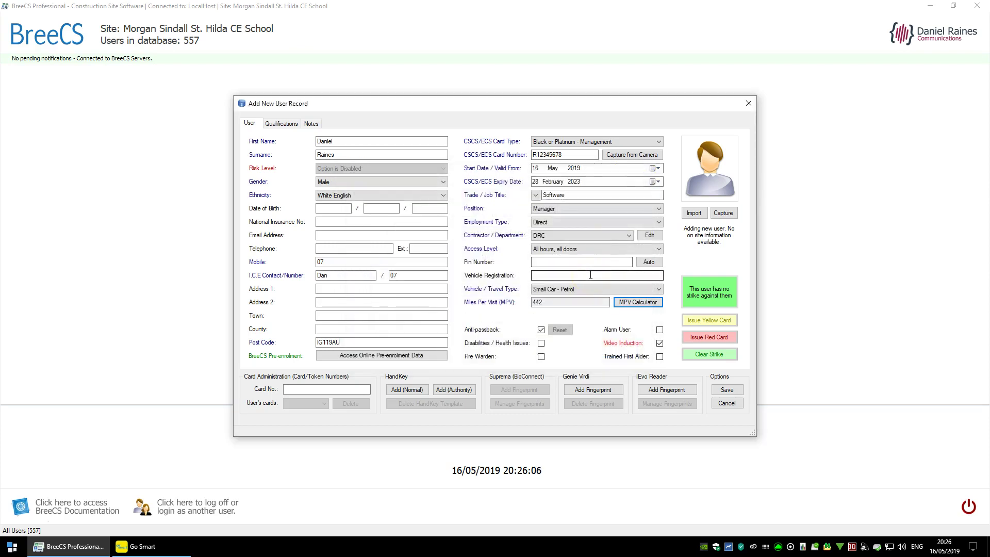
Review the miles per visit value and the available vehicle and travel types, and discard the new user record
{"action": "double_click", "coordinate": [546, 303]}
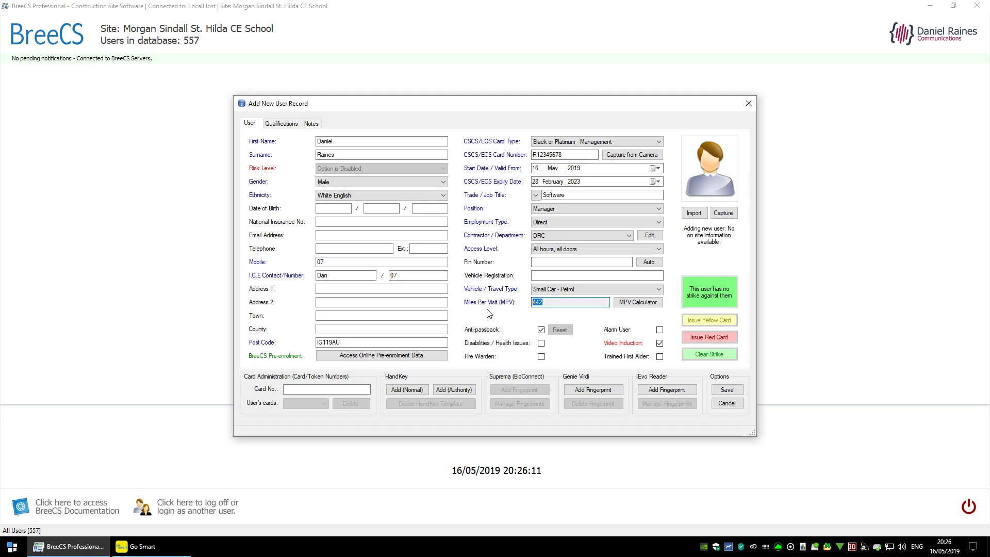
{"action": "double_click", "coordinate": [552, 300]}
{"action": "left_click", "coordinate": [566, 289]}
{"action": "left_click", "coordinate": [574, 289]}
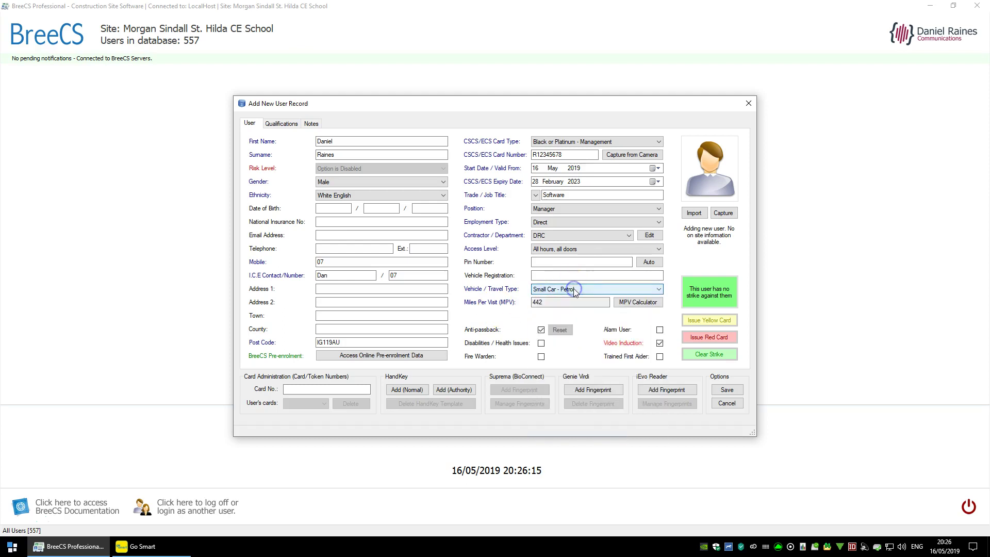
{"action": "left_click", "coordinate": [574, 289]}
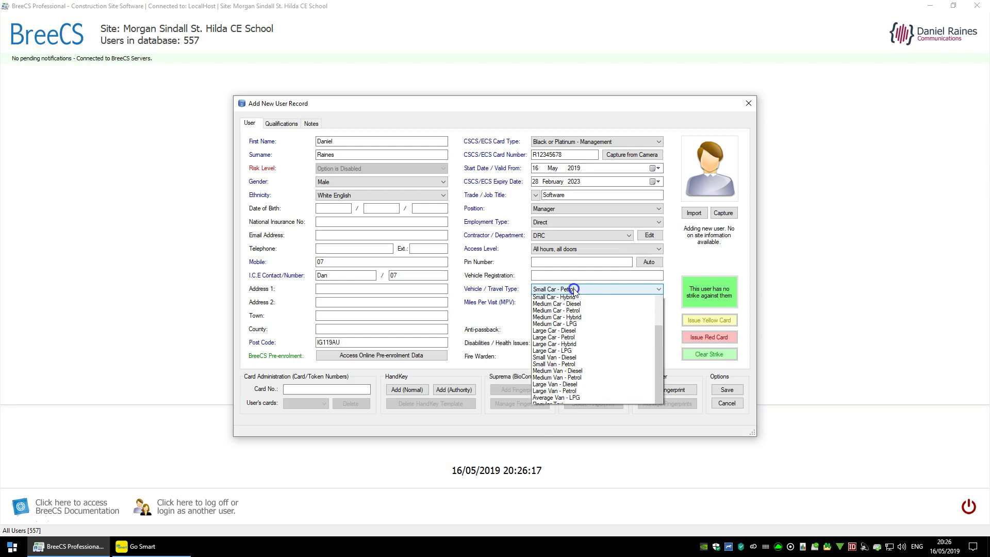
{"action": "scroll", "coordinate": [575, 309], "scroll_direction": "up", "scroll_amount": 5}
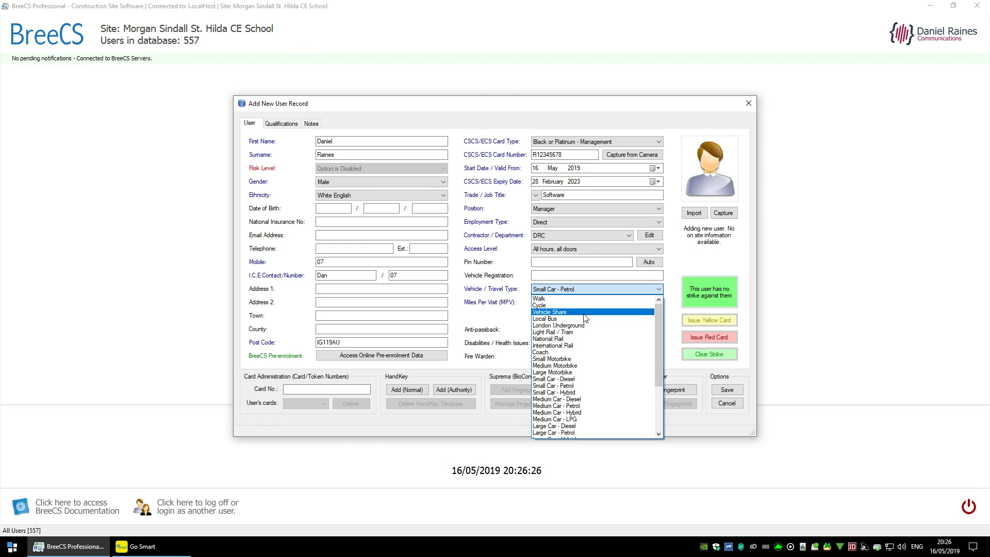
{"action": "key", "text": "Escape"}
{"action": "key", "text": "Escape"}
Open a blank user record, switch to Go Smart to view its card reader dashboard, and cancel the blank record
{"action": "left_click", "coordinate": [371, 209]}
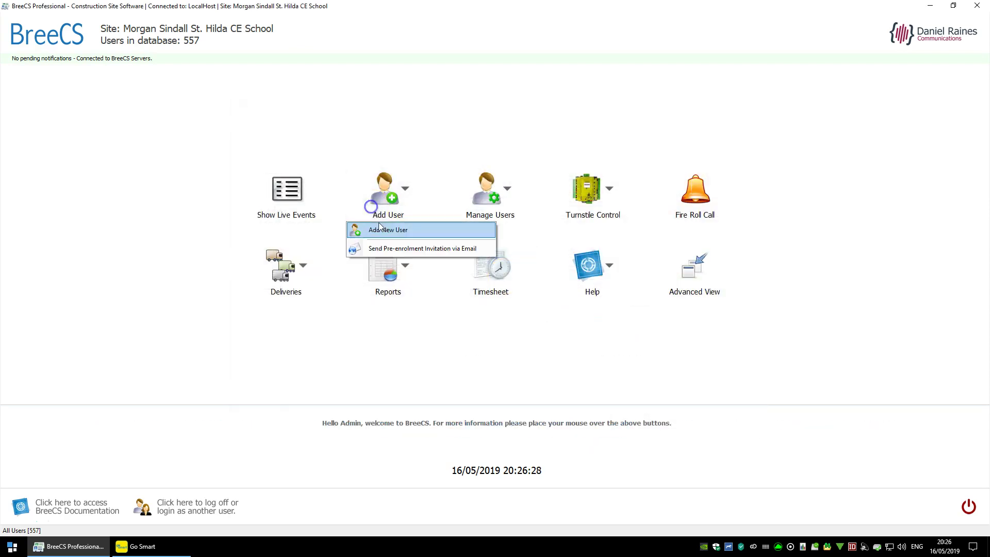
{"action": "left_click", "coordinate": [380, 228]}
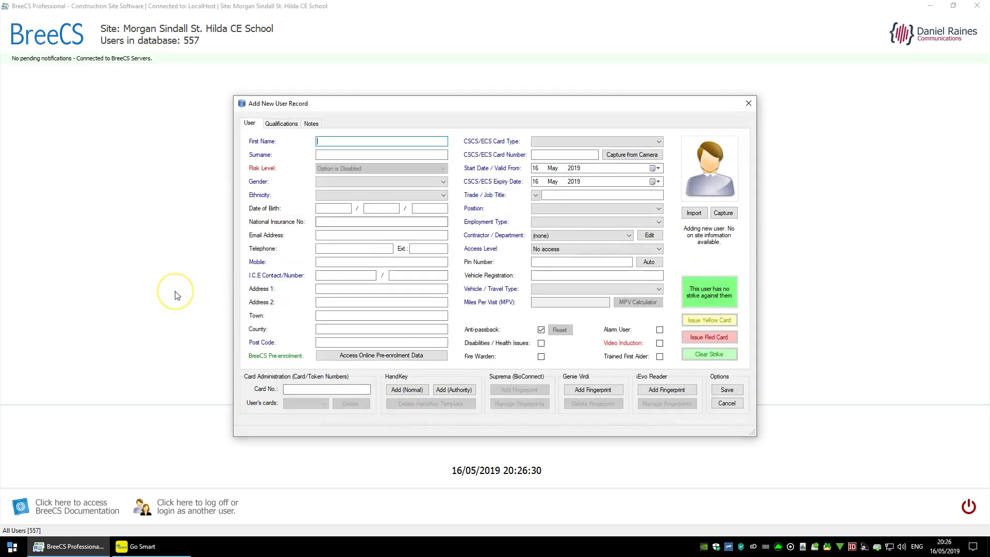
{"action": "left_click", "coordinate": [145, 546]}
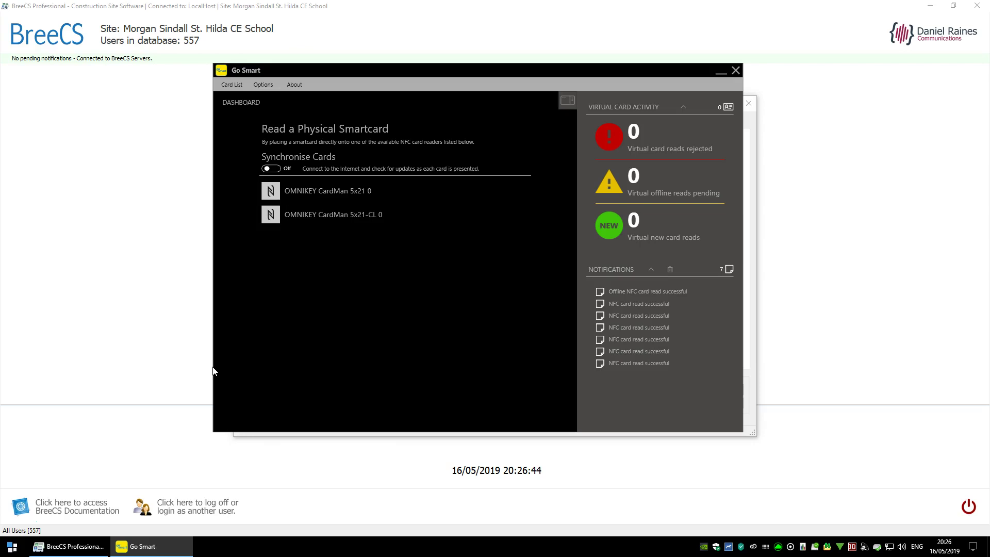
{"action": "left_click_drag", "start_coordinate": [519, 70], "coordinate": [543, 94]}
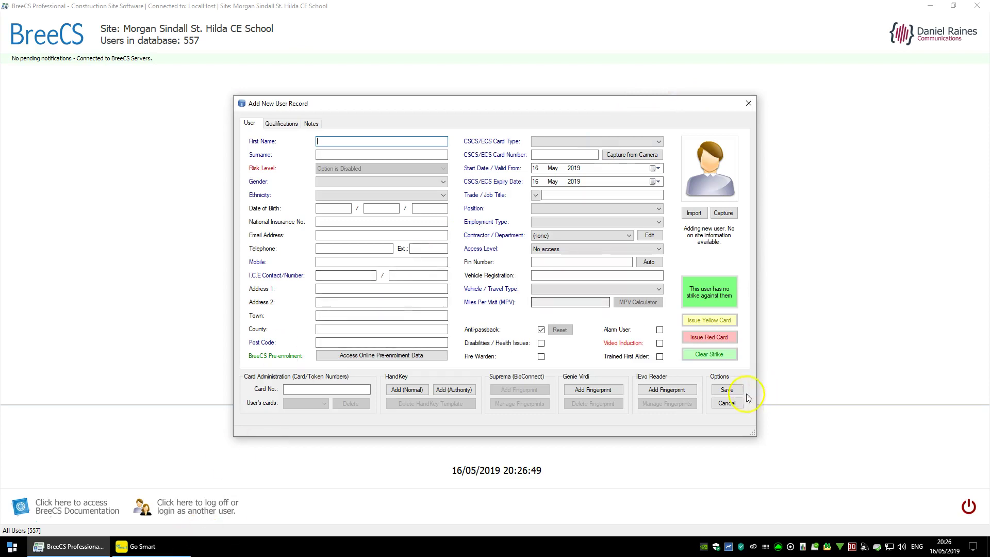
{"action": "left_click", "coordinate": [740, 403]}
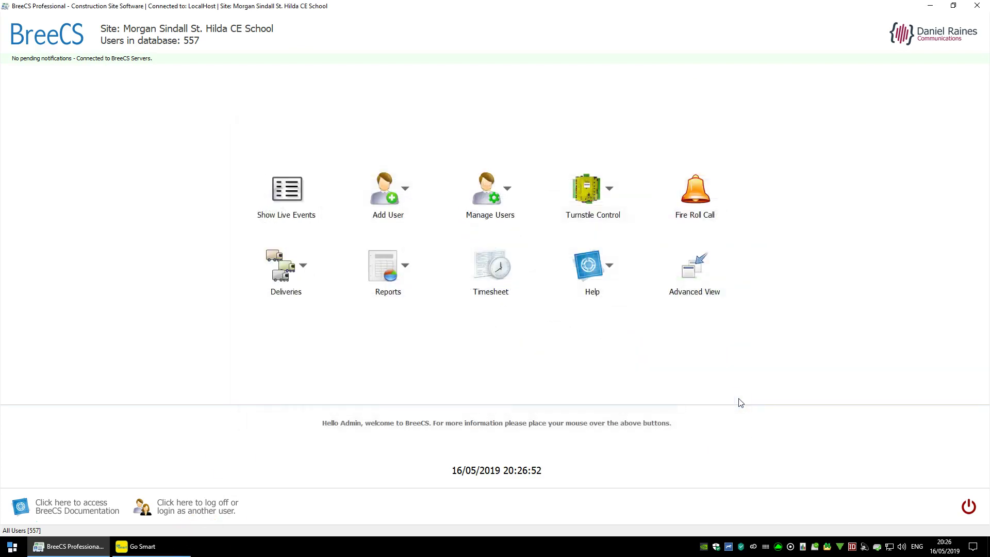
Start a new user record and read the CSCS smartcard to show its card details
{"action": "left_click", "coordinate": [396, 198]}
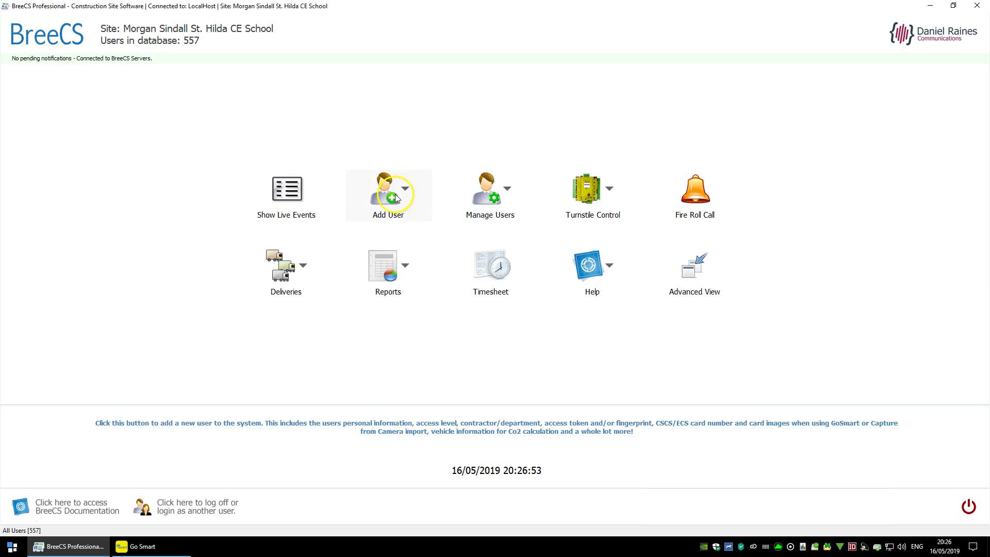
{"action": "left_click", "coordinate": [395, 198]}
{"action": "left_click", "coordinate": [416, 231]}
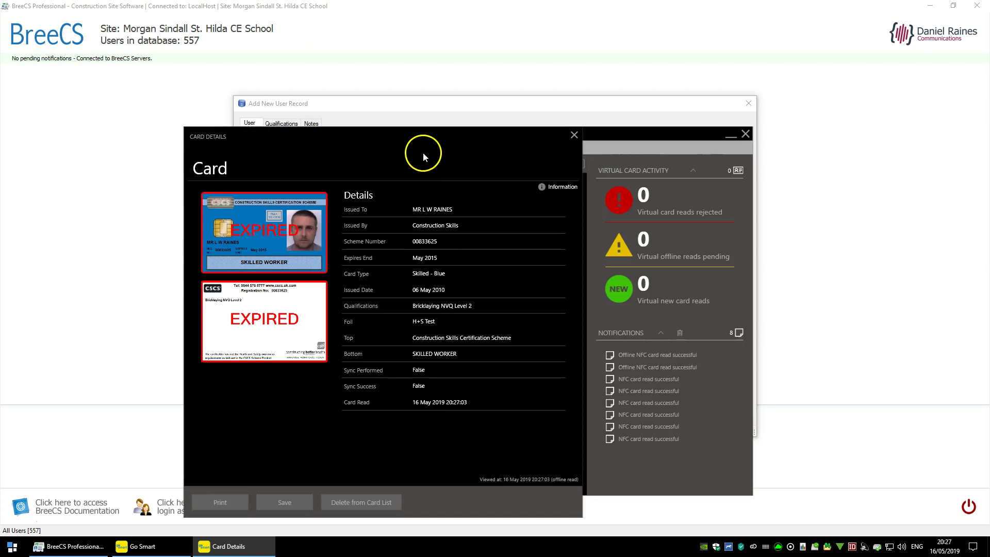
{"action": "left_click_drag", "start_coordinate": [422, 144], "coordinate": [419, 111]}
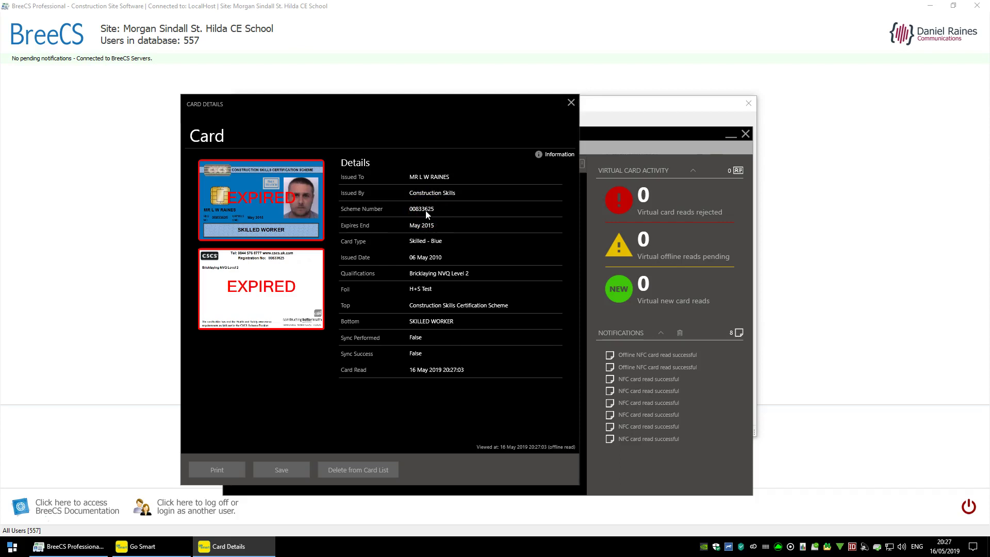
Save the smartcard's details and images to D:\Temp Storage\GoSmart Export with the cardholder permission statement accepted
{"action": "left_click", "coordinate": [287, 466]}
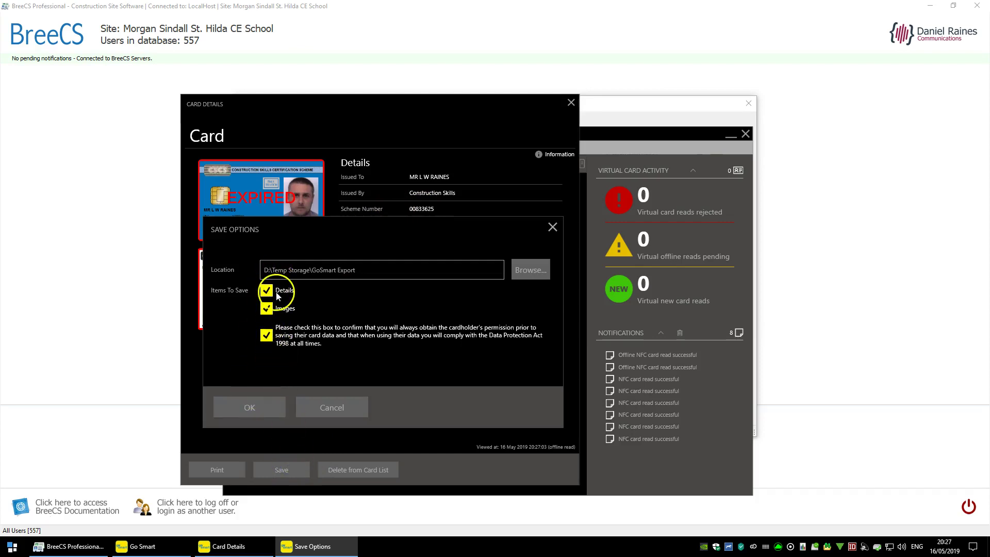
{"action": "left_click_drag", "start_coordinate": [411, 269], "coordinate": [205, 269]}
{"action": "left_click", "coordinate": [284, 342]}
{"action": "left_click", "coordinate": [265, 335]}
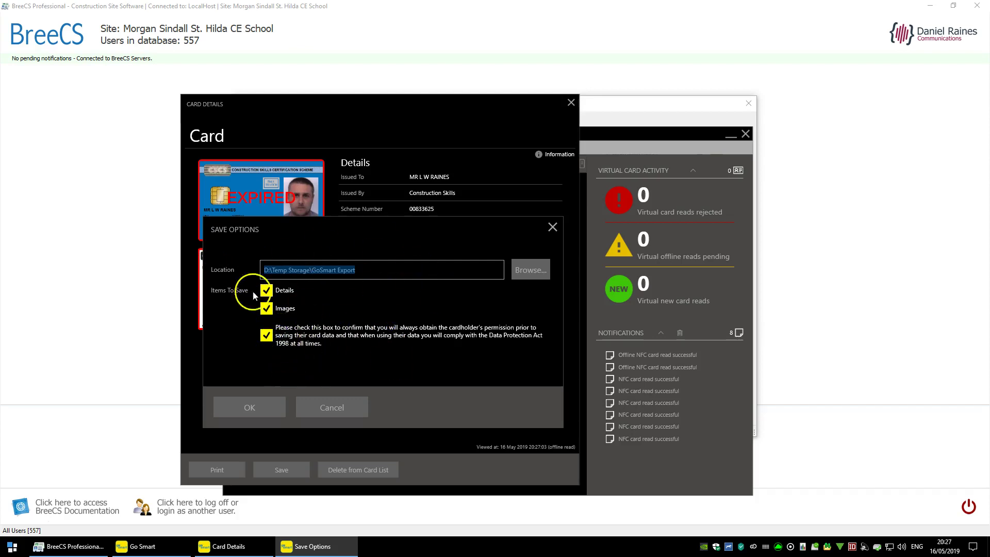
{"action": "left_click", "coordinate": [252, 415]}
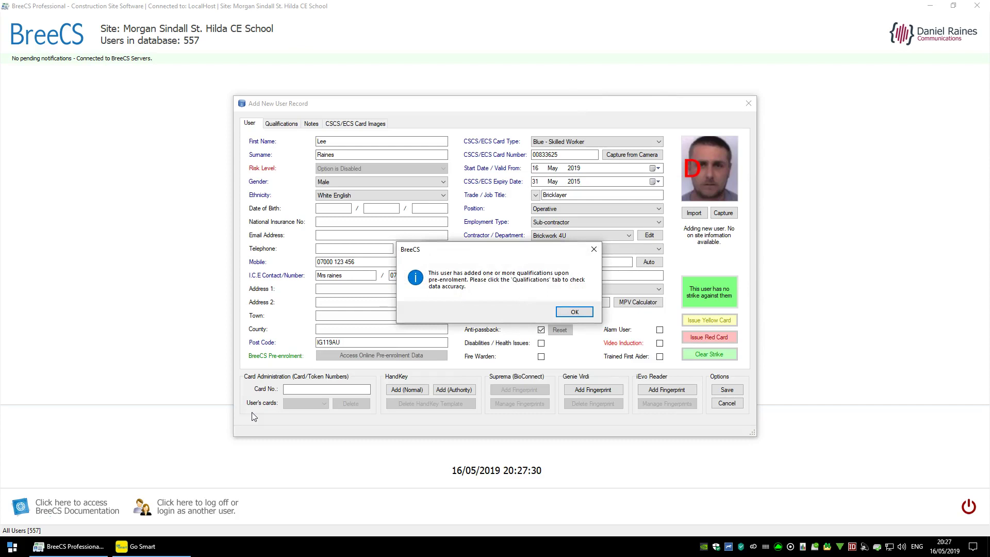
Review the Bricklayer NVQ qualification imported with the cardholder's pre-enrolment data
{"action": "left_click", "coordinate": [574, 312]}
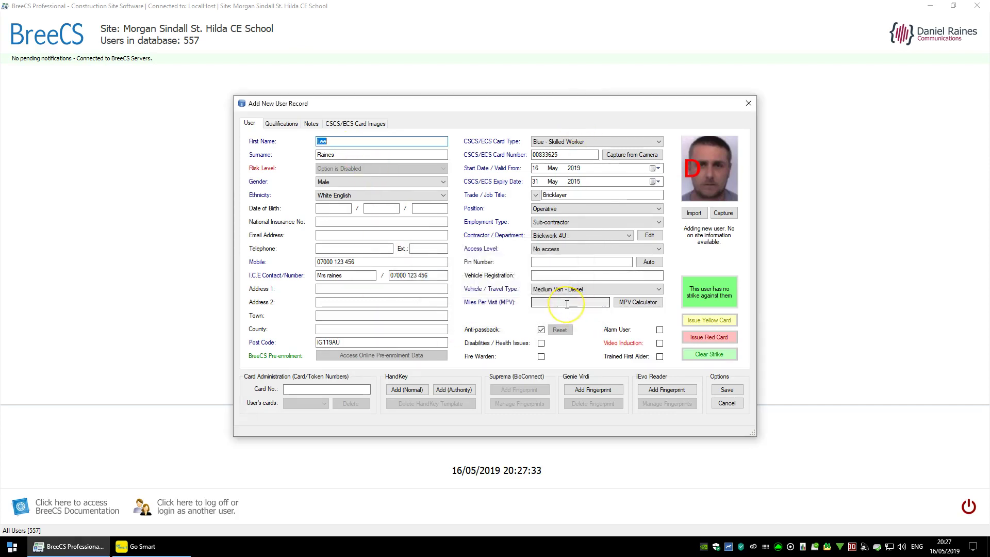
{"action": "left_click", "coordinate": [282, 124]}
{"action": "left_click", "coordinate": [305, 165]}
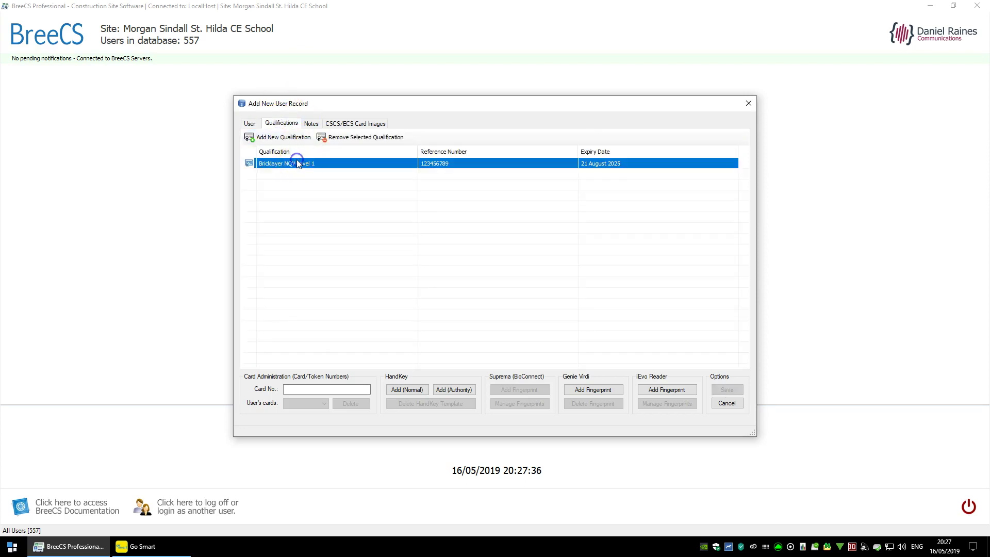
Shorten the cardholder's first name to its initial and check the surname, CSCS/ECS card type, card number and expiry date
{"action": "left_click", "coordinate": [250, 123]}
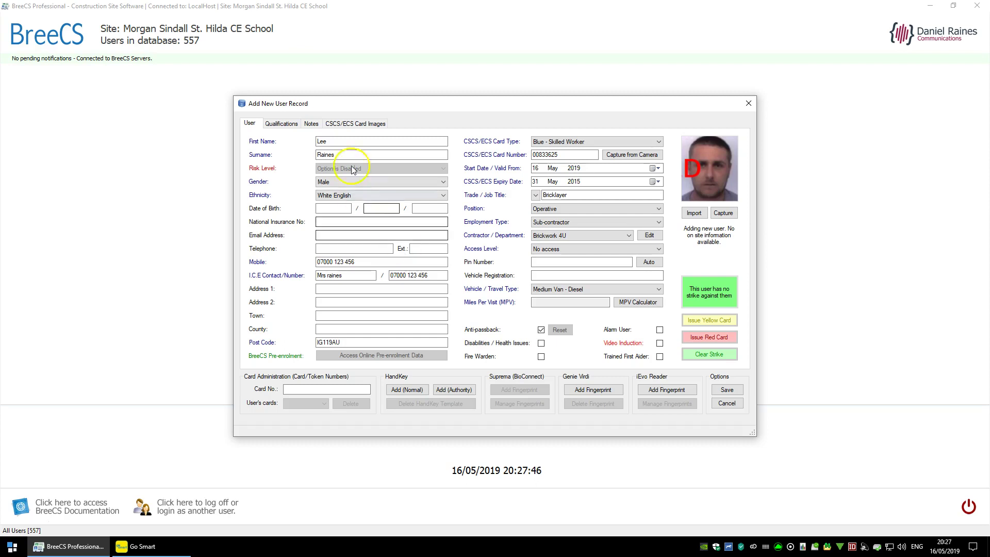
{"action": "double_click", "coordinate": [364, 144]}
{"action": "type", "text": "L"}
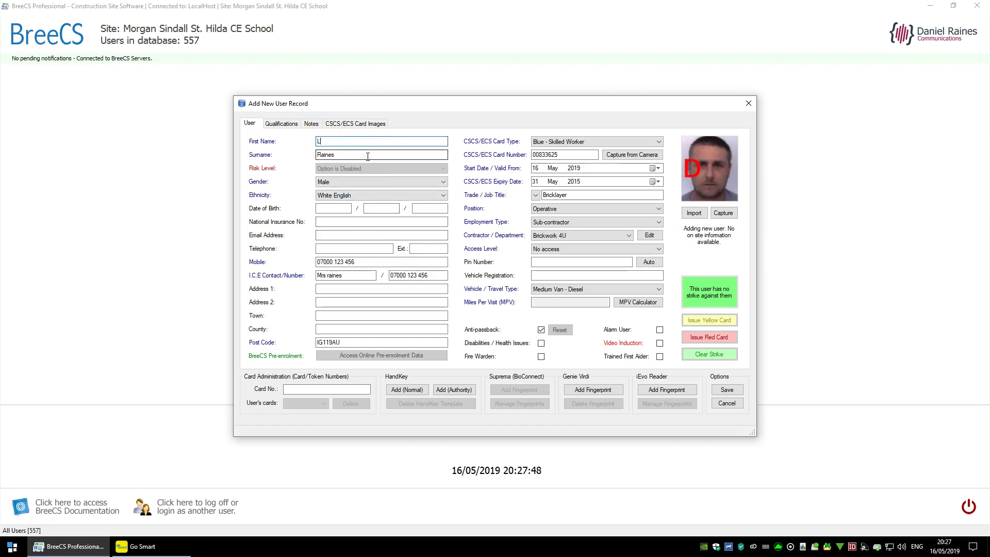
{"action": "double_click", "coordinate": [361, 155]}
{"action": "left_click", "coordinate": [589, 140]}
{"action": "left_click", "coordinate": [589, 140]}
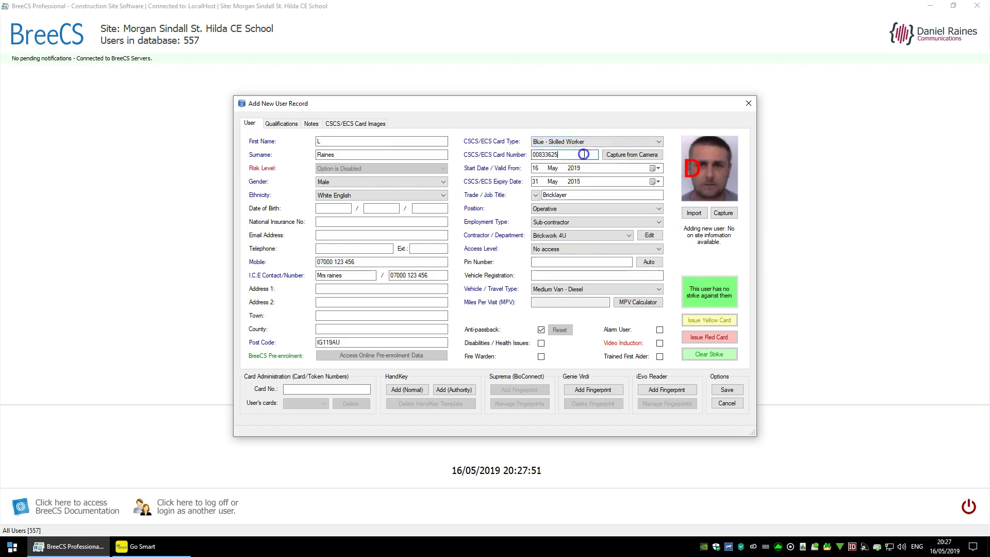
{"action": "left_click", "coordinate": [590, 182]}
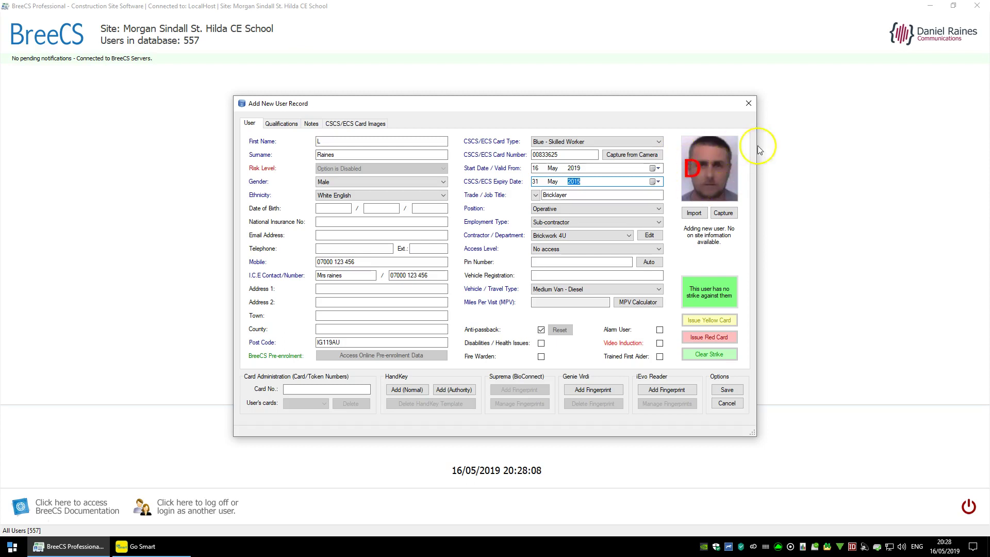
View the front and back CSCS/ECS card images for the cardholder, and cancel the new user record without saving
{"action": "left_click", "coordinate": [355, 124]}
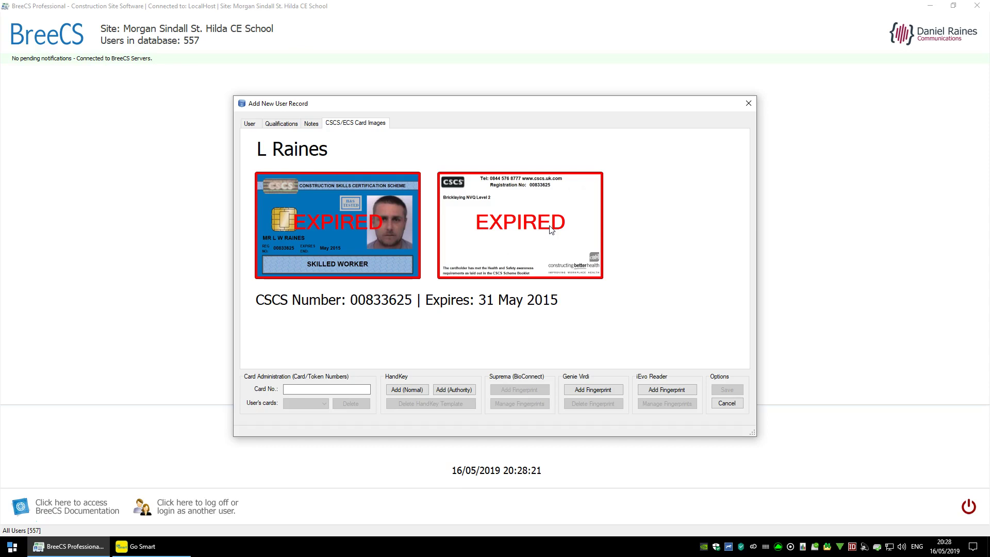
{"action": "left_click", "coordinate": [249, 123]}
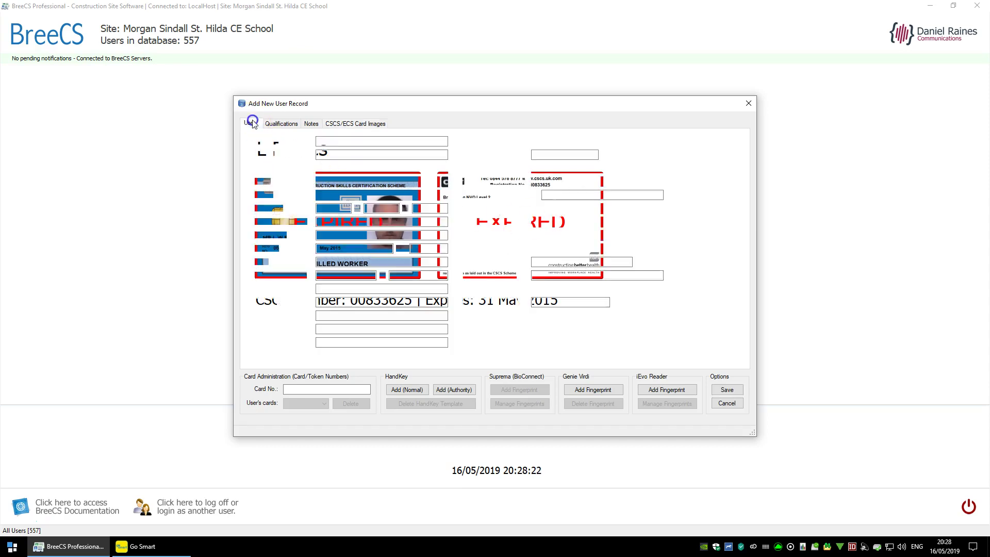
{"action": "left_click", "coordinate": [730, 405]}
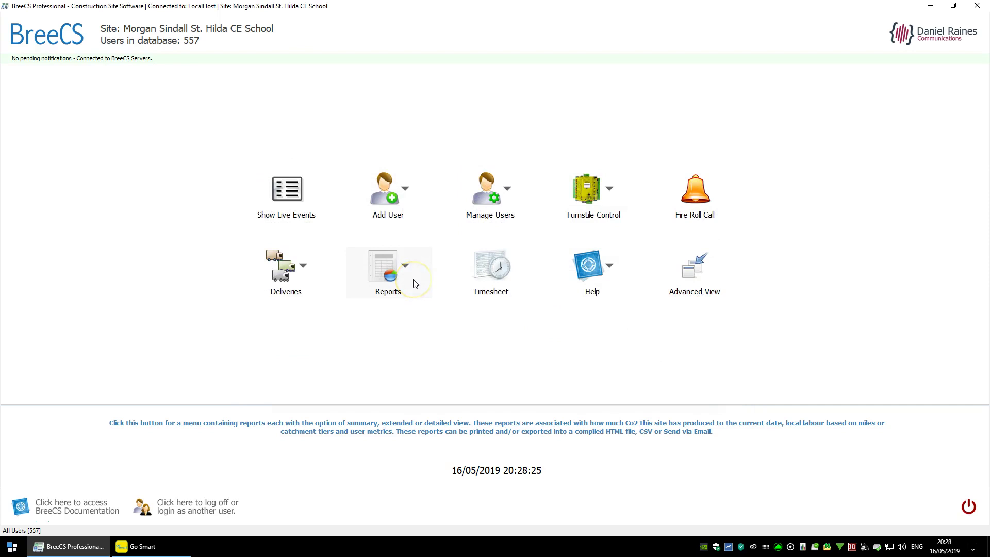